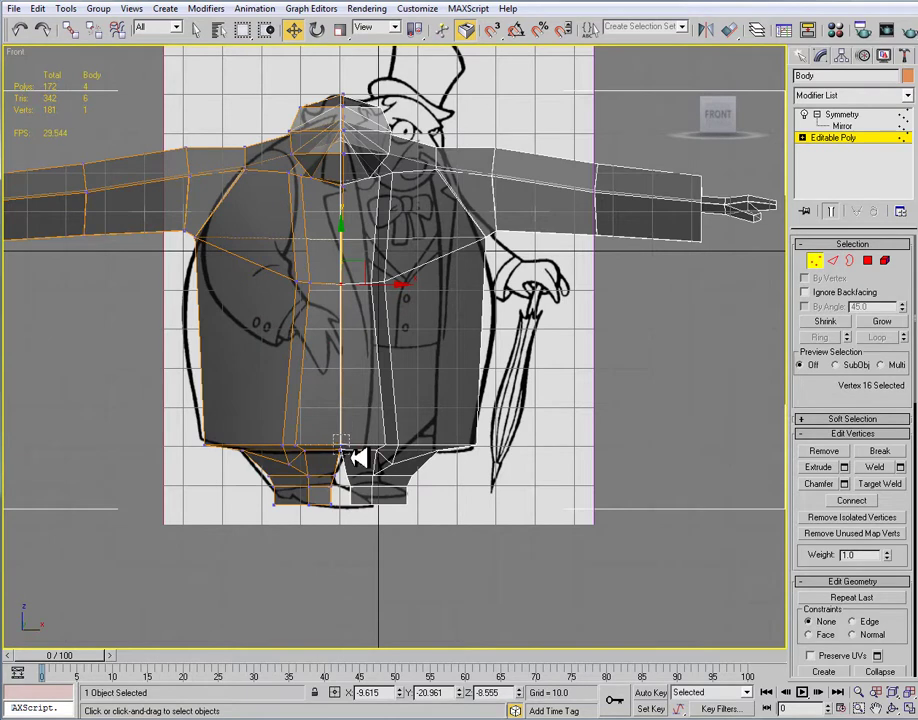
# Select the vertices at the bottom centre of the body and frame them in a shaded perspective view.
pyautogui.moveTo(349, 451); pyautogui.dragTo(351, 453)
pyautogui.moveTo(345, 408); pyautogui.dragTo(368, 478)
pyautogui.press('p')
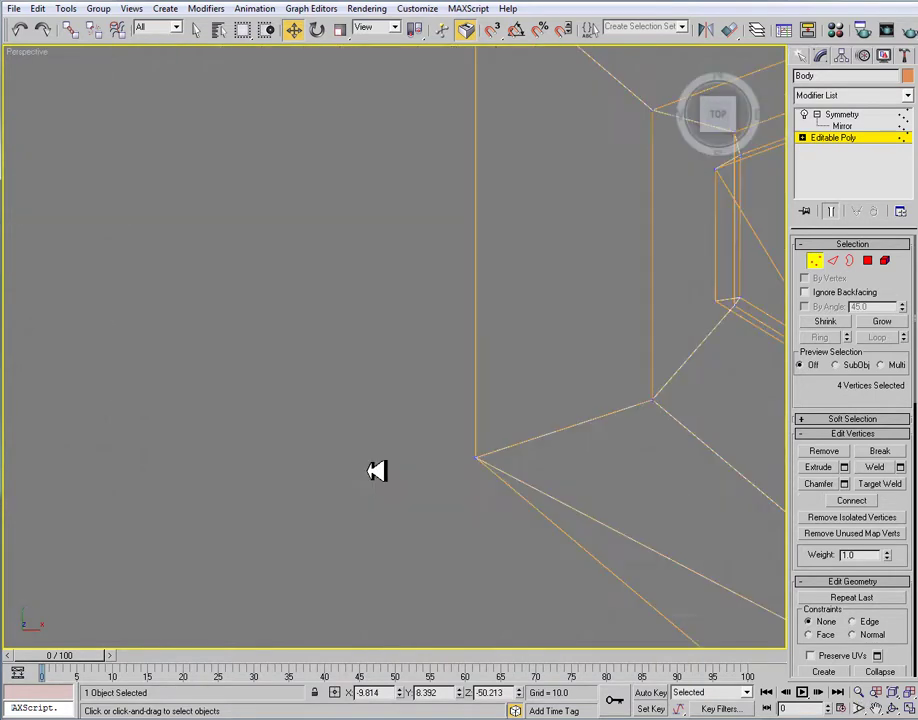
pyautogui.keyDown('alt'); pyautogui.moveTo(484, 484); pyautogui.dragTo(586, 475, button='middle'); pyautogui.keyUp('alt')
pyautogui.scroll(-5, 582, 476)
pyautogui.keyDown('alt'); pyautogui.moveTo(506, 492); pyautogui.dragTo(464, 288, button='middle'); pyautogui.keyUp('alt')
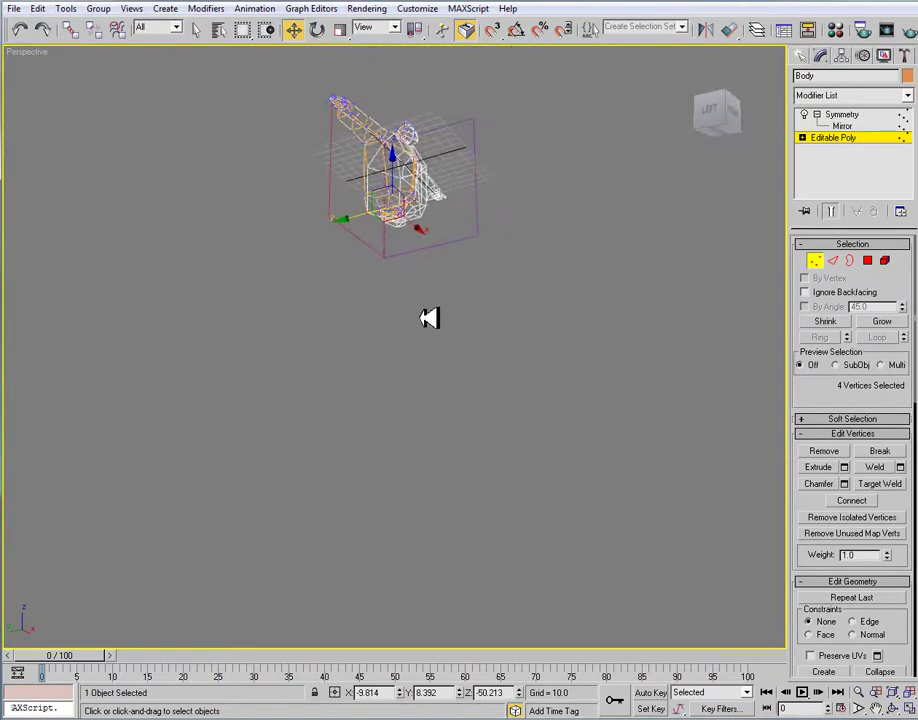
pyautogui.press('F3')
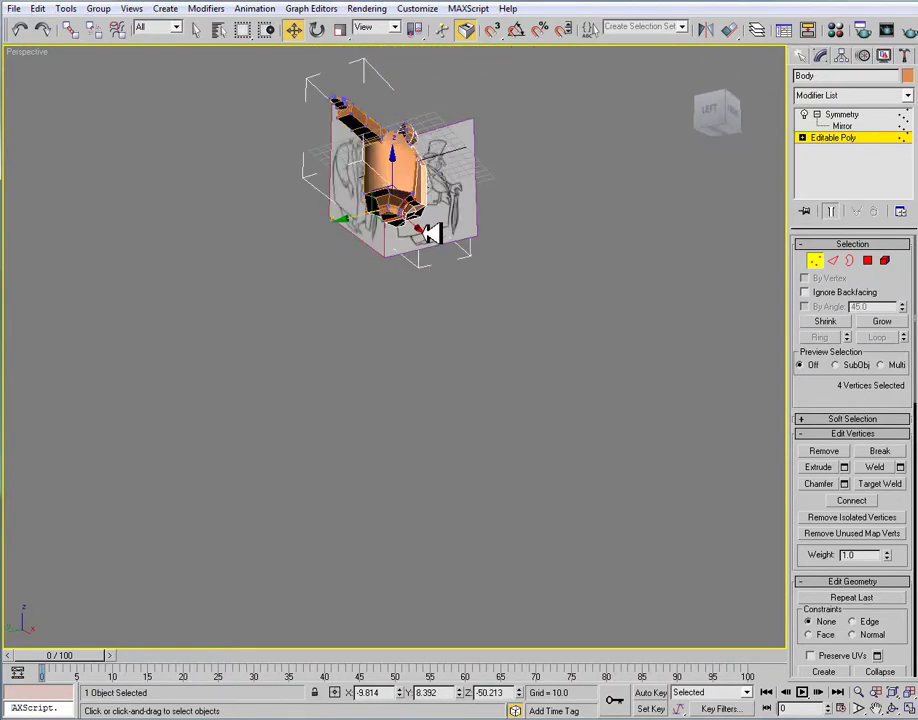
pyautogui.press('z')
pyautogui.keyDown('alt'); pyautogui.moveTo(429, 232); pyautogui.dragTo(371, 244, button='middle'); pyautogui.keyUp('alt')
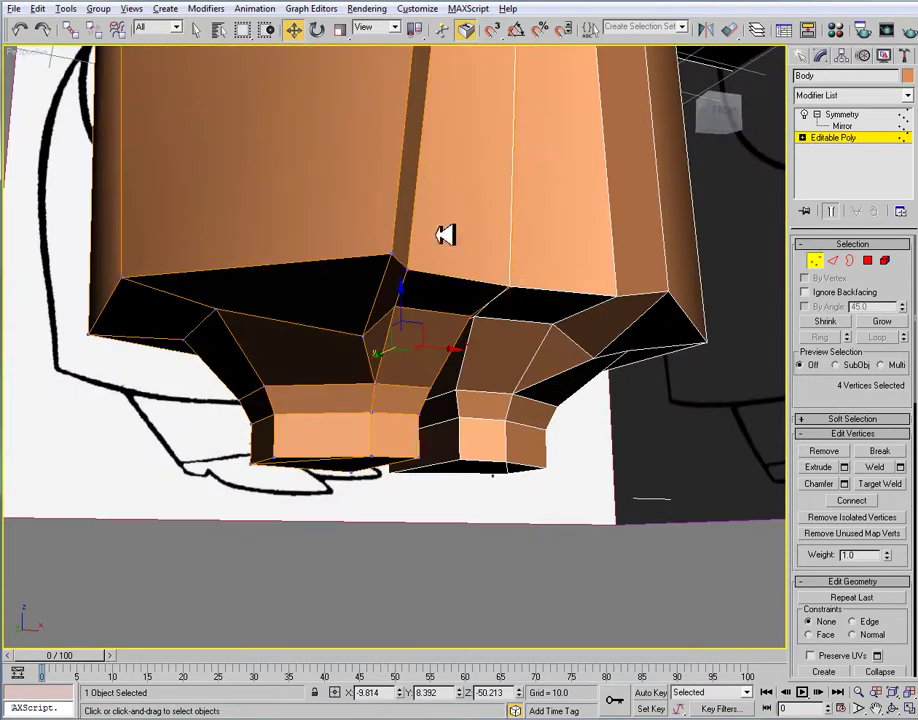
# Raise the centre vertices at the coat's lower edge and crotch to form a peaked opening between the legs.
pyautogui.click(507, 279)
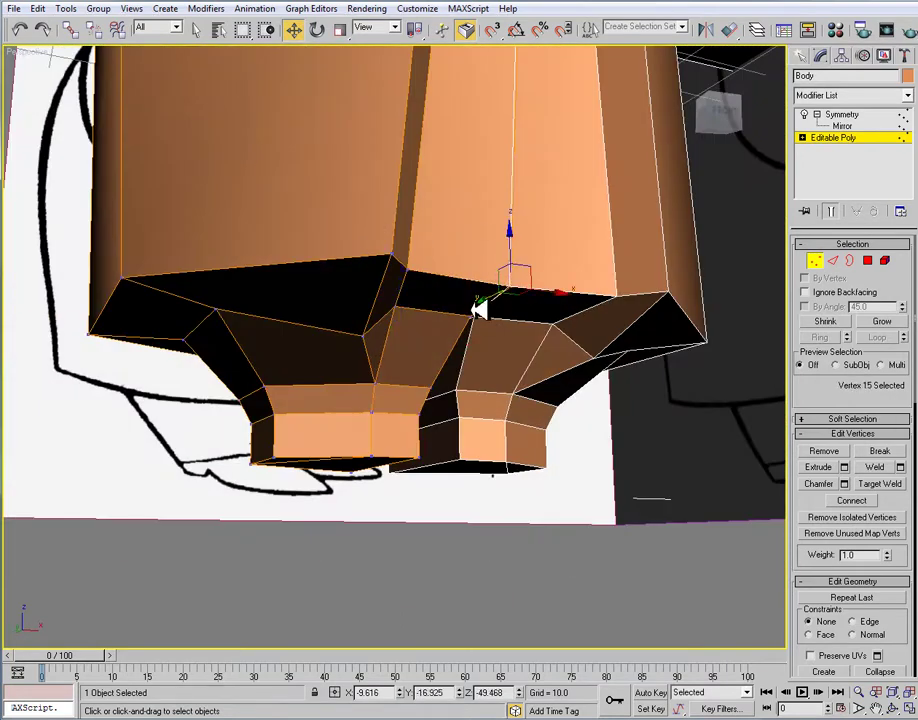
pyautogui.keyDown('ctrl'); pyautogui.click(487, 318); pyautogui.keyUp('ctrl')
pyautogui.moveTo(497, 258); pyautogui.dragTo(527, 162)
pyautogui.press('e')
pyautogui.keyDown('alt'); pyautogui.moveTo(527, 162); pyautogui.dragTo(541, 338, button='middle'); pyautogui.keyUp('alt')
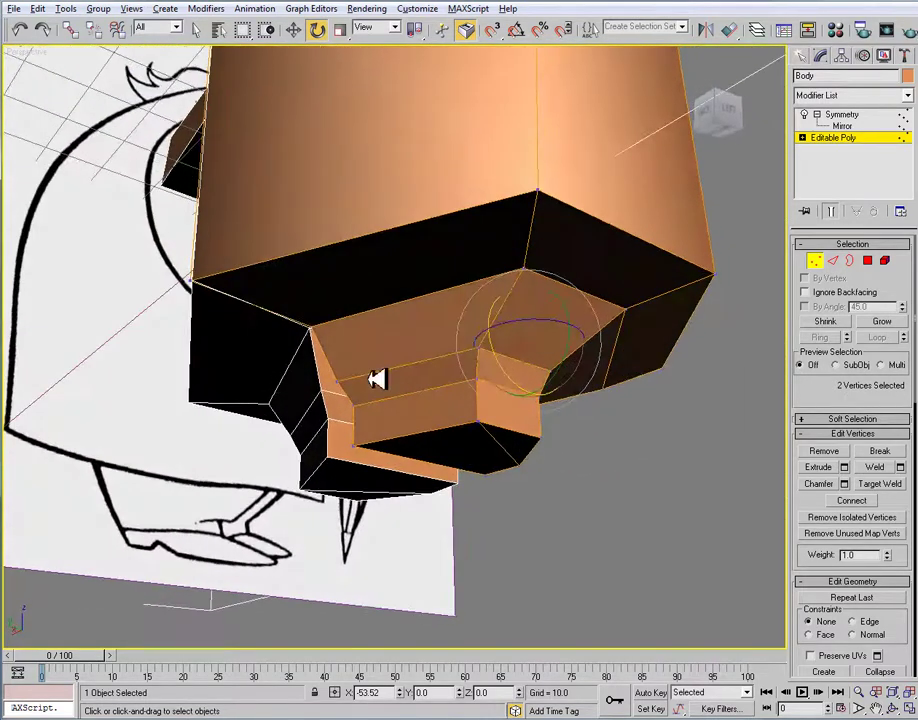
pyautogui.click(331, 320)
pyautogui.press('w')
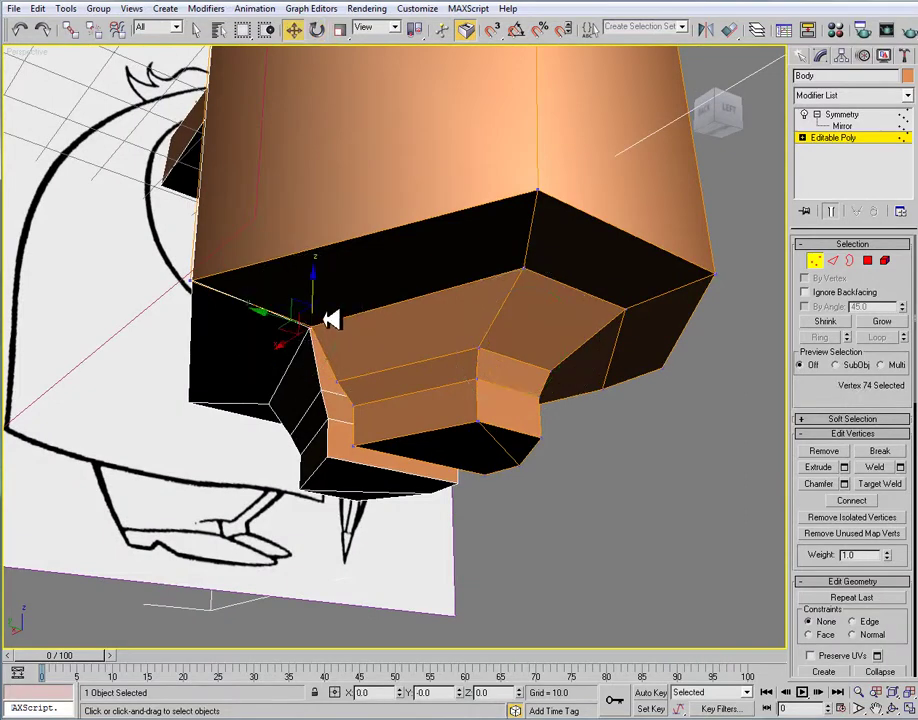
pyautogui.keyDown('alt'); pyautogui.moveTo(328, 264); pyautogui.dragTo(342, 432, button='middle'); pyautogui.keyUp('alt')
# Reposition the two front vertices at the top of the leg to round out where it meets the coat's lower edge.
pyautogui.click(298, 426)
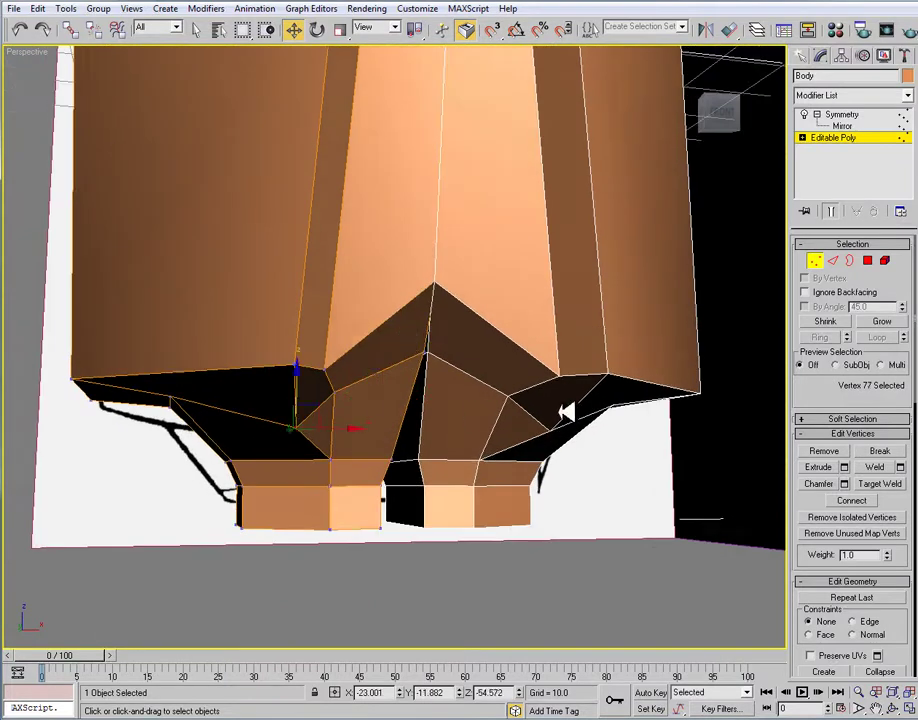
pyautogui.keyDown('alt'); pyautogui.moveTo(305, 372); pyautogui.dragTo(290, 396, button='middle'); pyautogui.keyUp('alt')
pyautogui.moveTo(283, 398); pyautogui.dragTo(333, 357)
pyautogui.keyDown('alt'); pyautogui.moveTo(377, 378); pyautogui.dragTo(354, 371, button='middle'); pyautogui.keyUp('alt')
pyautogui.click(268, 400)
pyautogui.moveTo(319, 401); pyautogui.dragTo(342, 402)
pyautogui.keyDown('alt'); pyautogui.moveTo(364, 390); pyautogui.dragTo(382, 383, button='middle'); pyautogui.keyUp('alt')
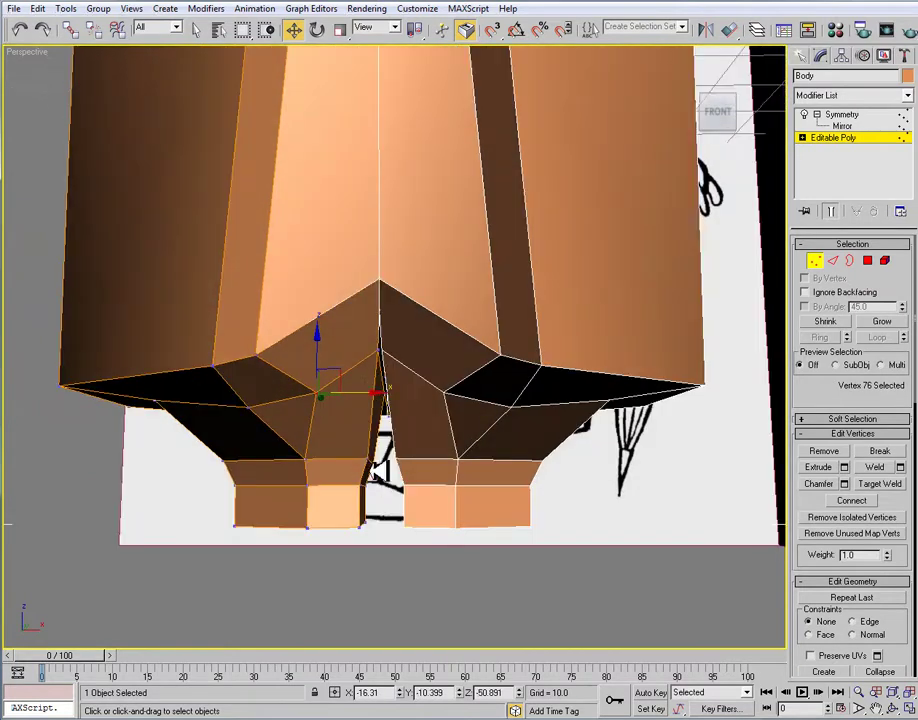
# Move the three inner vertices of the lower leg and foot outward to widen the gap between the legs.
pyautogui.click(367, 458)
pyautogui.keyDown('ctrl'); pyautogui.click(361, 484); pyautogui.keyUp('ctrl')
pyautogui.keyDown('ctrl'); pyautogui.click(364, 525); pyautogui.keyUp('ctrl')
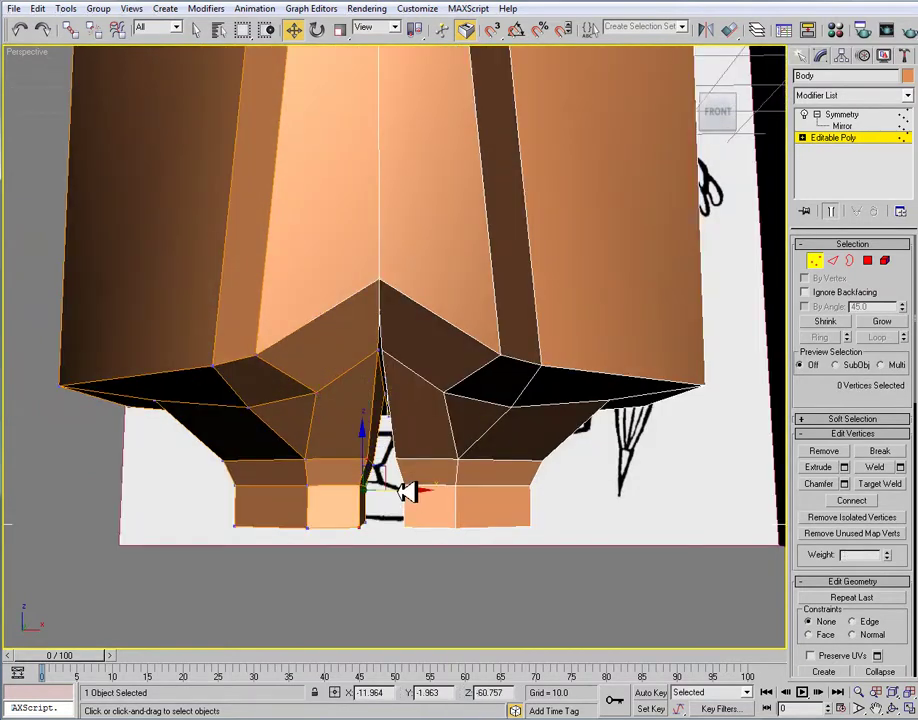
pyautogui.moveTo(410, 494); pyautogui.dragTo(337, 482)
# Shift the column of three middle front vertices on the lower leg outward to even out the leg's faces.
pyautogui.click(310, 462)
pyautogui.click(312, 486)
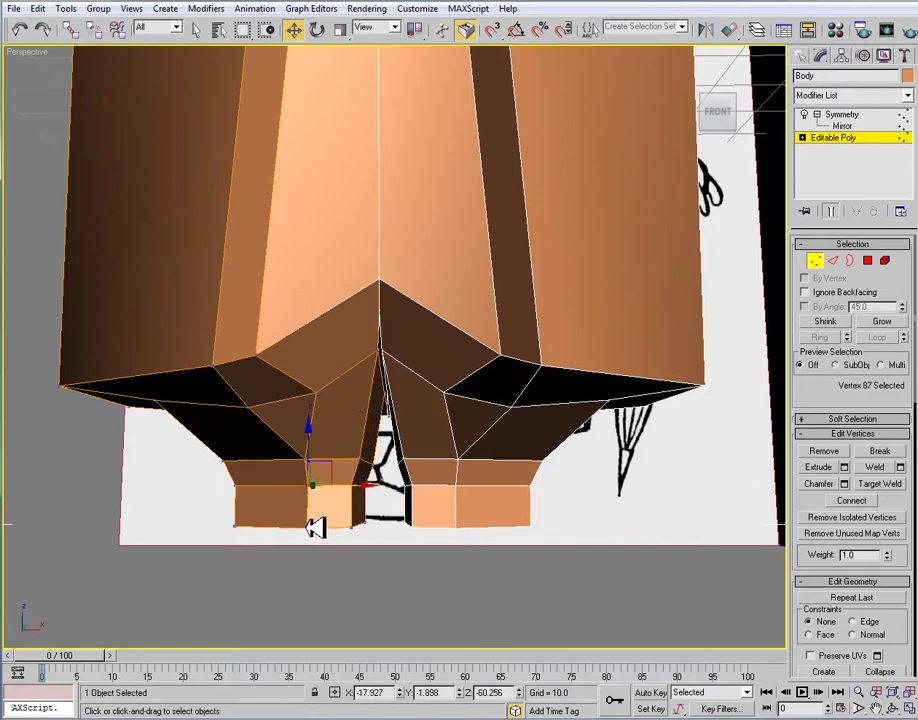
pyautogui.keyDown('ctrl'); pyautogui.click(310, 462); pyautogui.keyUp('ctrl')
pyautogui.keyDown('ctrl'); pyautogui.click(354, 489); pyautogui.keyUp('ctrl')
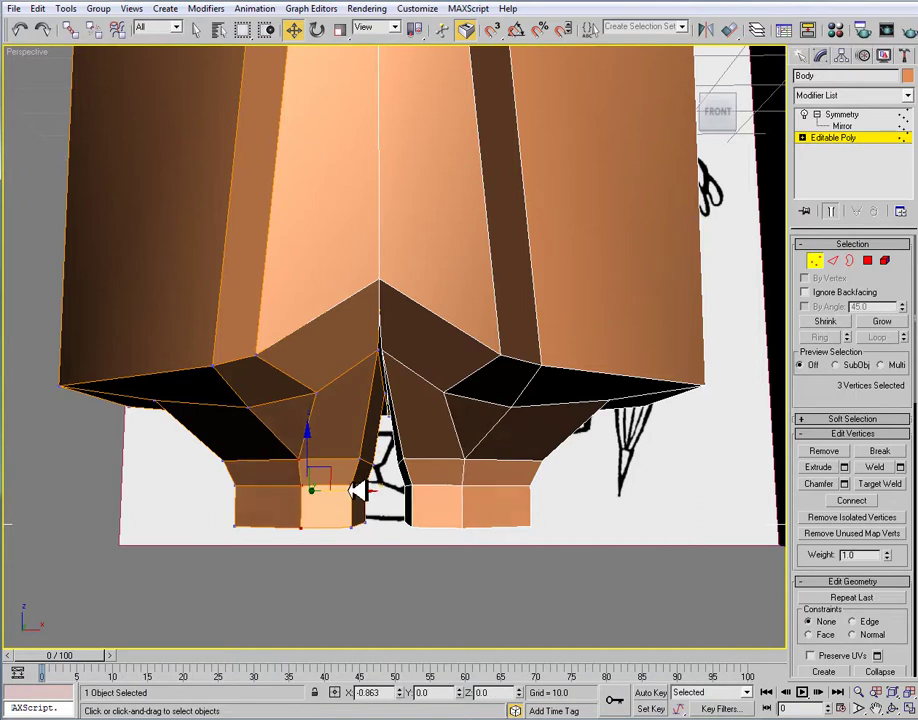
pyautogui.moveTo(334, 492)
pyautogui.keyDown('alt'); pyautogui.mouseDown(button='middle')
pyautogui.moveTo(365, 488)
pyautogui.moveTo(340, 489)
pyautogui.mouseUp(button='middle'); pyautogui.keyUp('alt')
pyautogui.moveTo(345, 483); pyautogui.dragTo(352, 485)
pyautogui.keyDown('alt'); pyautogui.moveTo(370, 478); pyautogui.dragTo(391, 387, button='middle'); pyautogui.keyUp('alt')
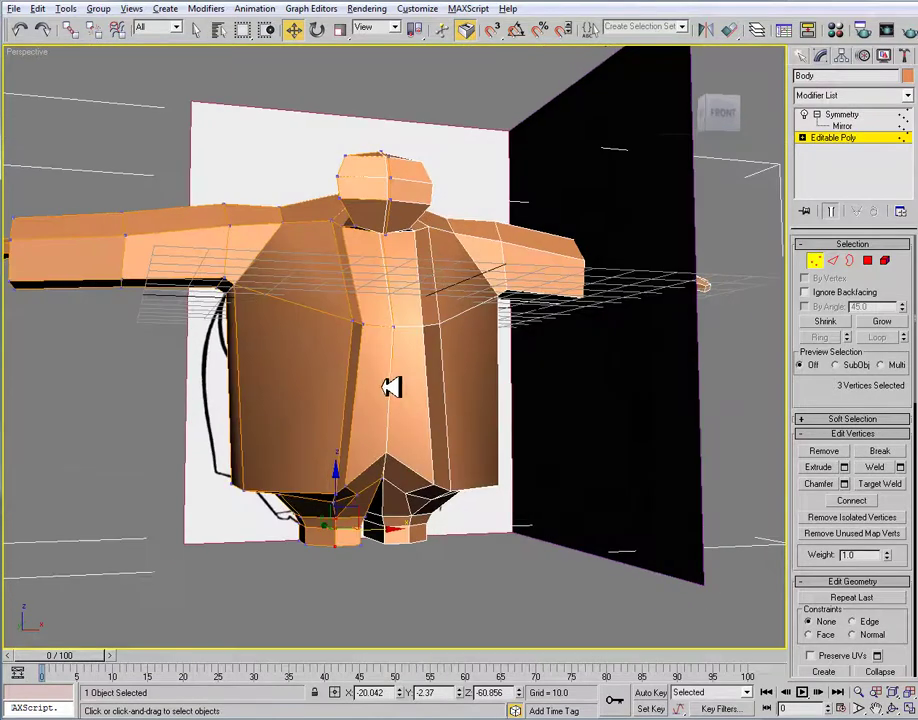
# Leave vertex editing and display the polygon statistics for the whole body.
pyautogui.click(866, 140)
pyautogui.press('7')
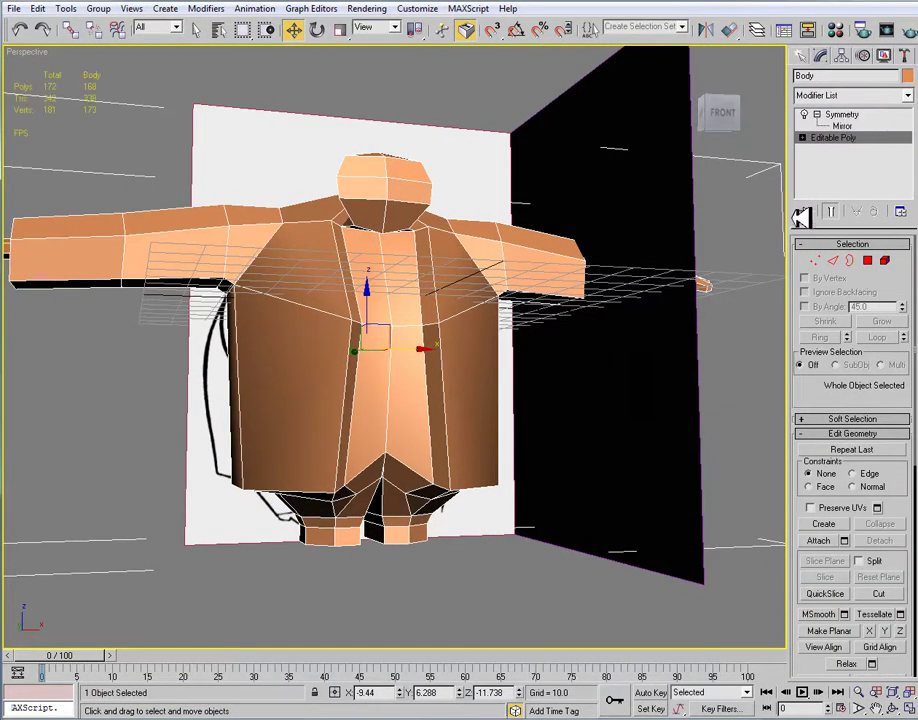
pyautogui.keyDown('alt'); pyautogui.moveTo(518, 246); pyautogui.dragTo(573, 228, button='middle'); pyautogui.keyUp('alt')
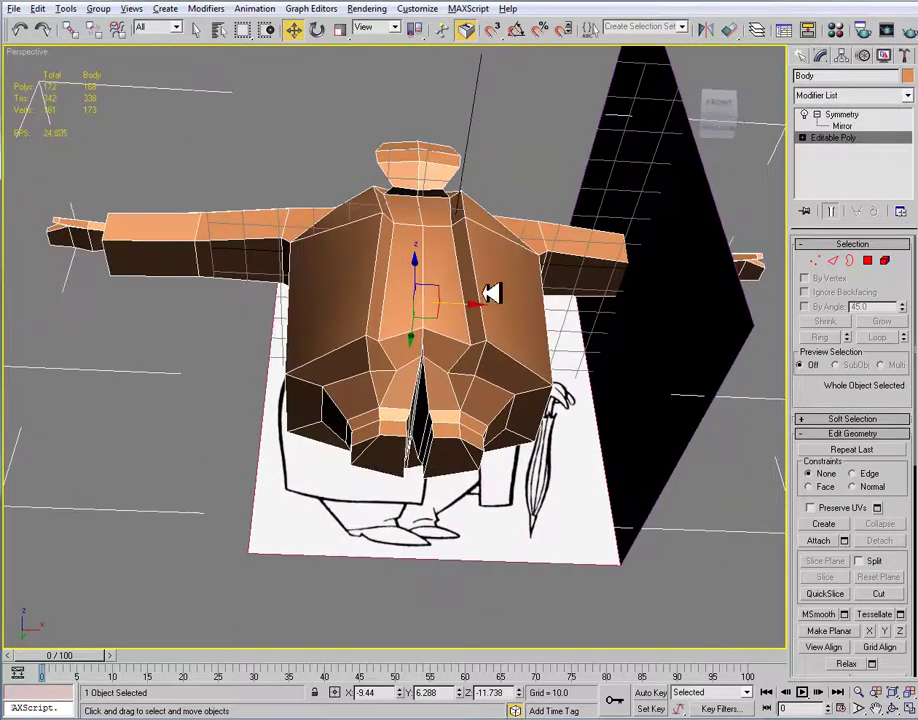
pyautogui.keyDown('alt'); pyautogui.moveTo(485, 286); pyautogui.dragTo(490, 270, button='middle'); pyautogui.keyUp('alt')
# Extrude the two front polygons of the foot as a group with a height of 11.874.
pyautogui.click(868, 260)
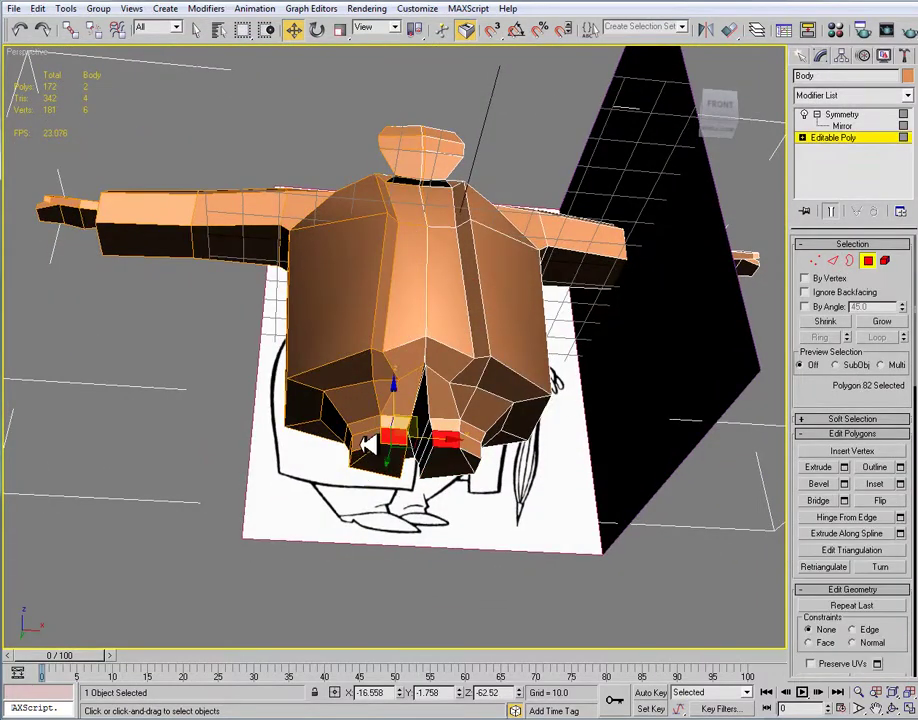
pyautogui.keyDown('alt'); pyautogui.moveTo(440, 445); pyautogui.dragTo(503, 321, button='middle'); pyautogui.keyUp('alt')
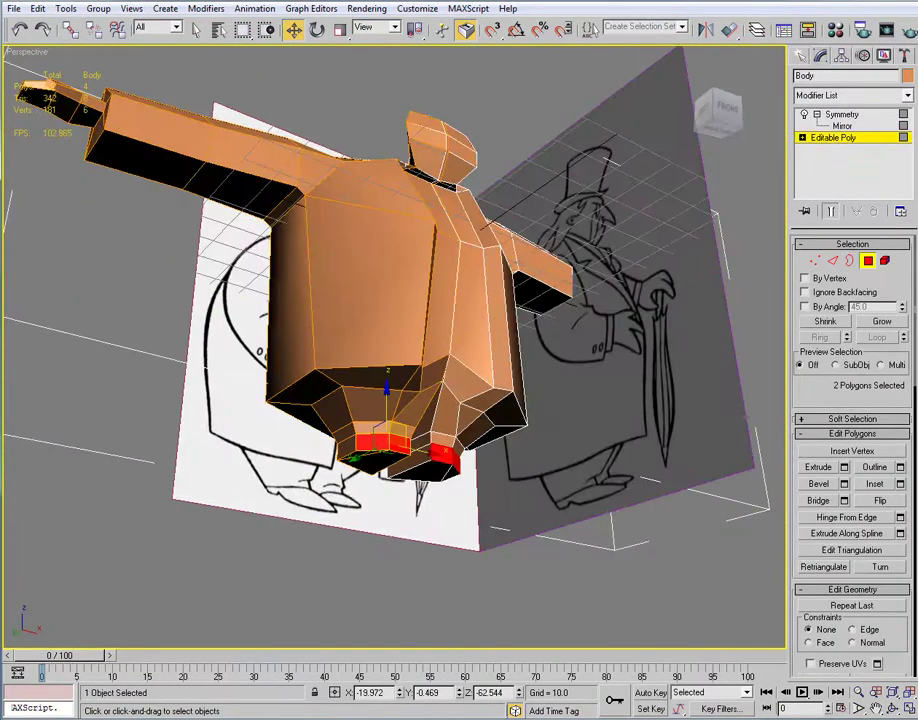
pyautogui.click(845, 467)
pyautogui.keyDown('alt'); pyautogui.moveTo(492, 468); pyautogui.dragTo(545, 482, button='middle'); pyautogui.keyUp('alt')
pyautogui.moveTo(773, 322); pyautogui.dragTo(772, 208)
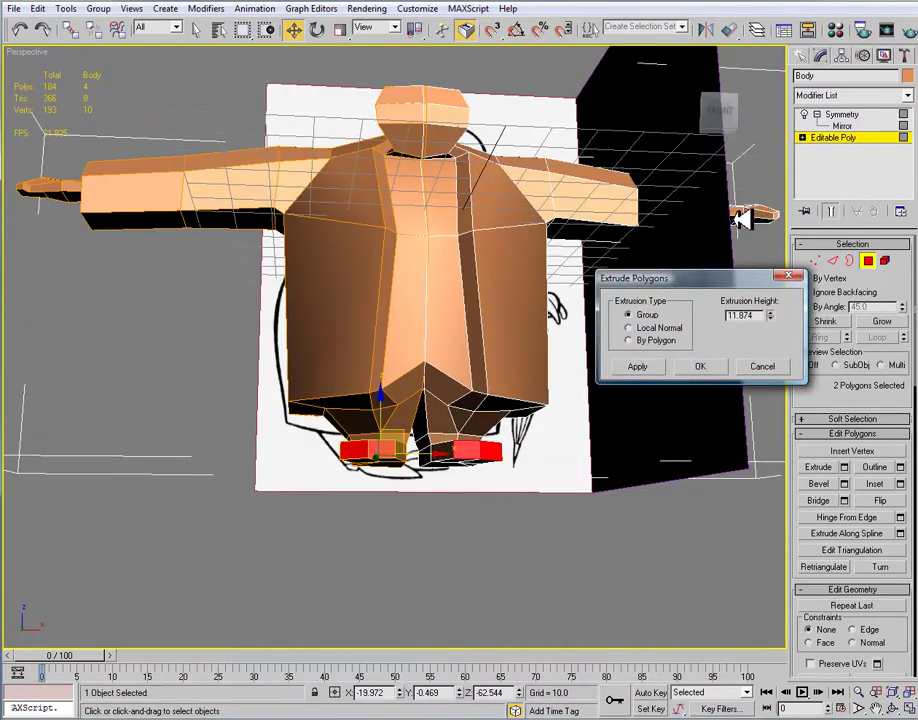
pyautogui.click(705, 366)
# Move the extruded toe polygons inward to X -20.996 so the foot points more directly forward.
pyautogui.keyDown('alt'); pyautogui.moveTo(650, 420); pyautogui.dragTo(410, 470, button='middle'); pyautogui.keyUp('alt')
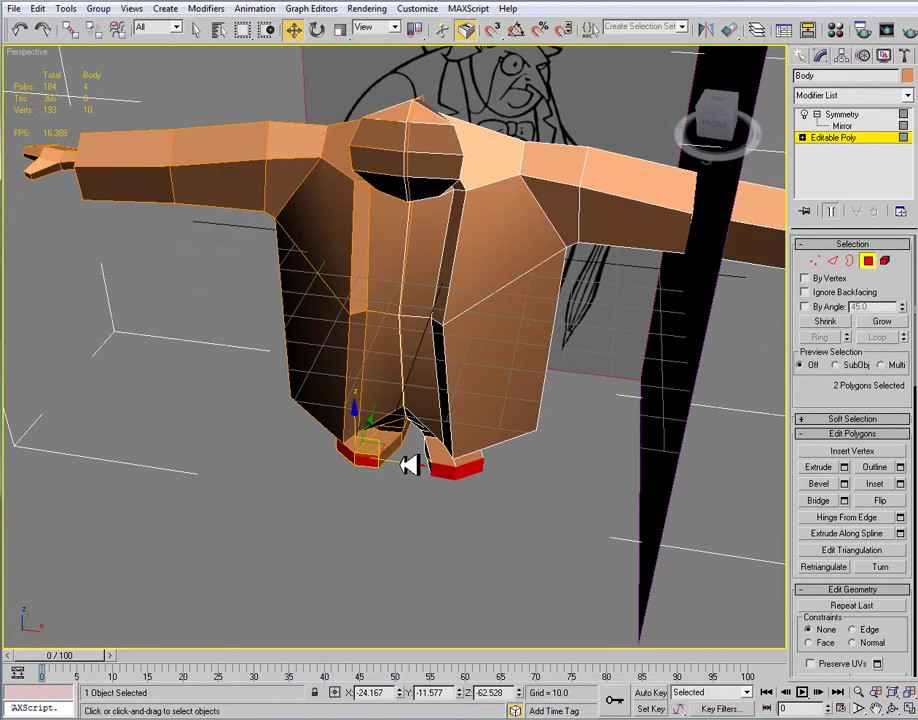
pyautogui.moveTo(379, 424); pyautogui.dragTo(374, 426)
pyautogui.hotkey('ctrl', 'z')
pyautogui.hotkey('ctrl', 'z')
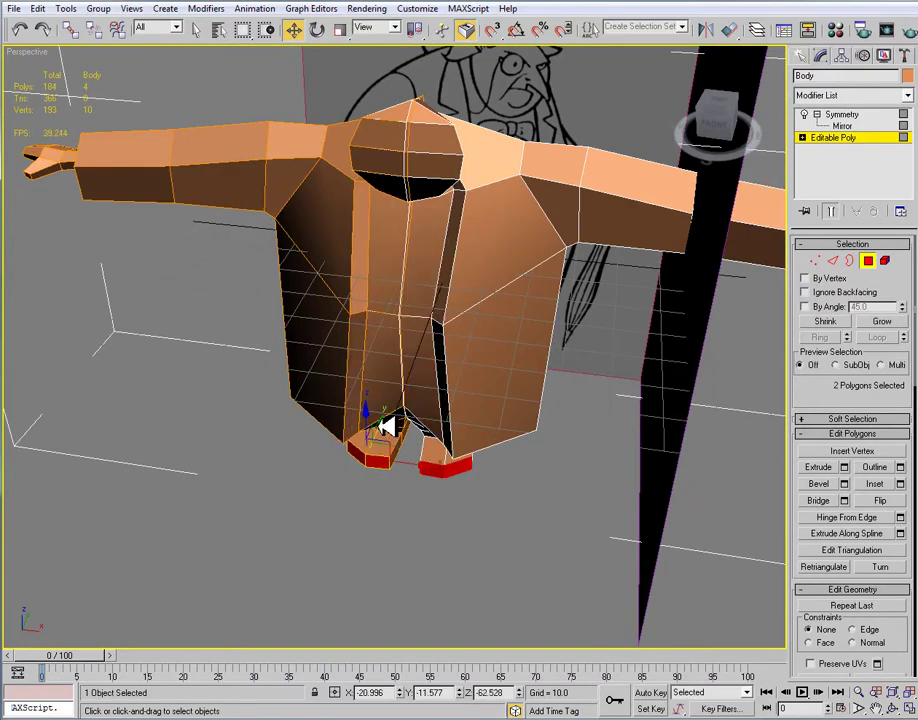
pyautogui.hotkey('shift', 'z')
# Flatten the toe polygons vertically and move them to Y -18.009 and Z -63.136 to lengthen and lower the shoe.
pyautogui.press('e')
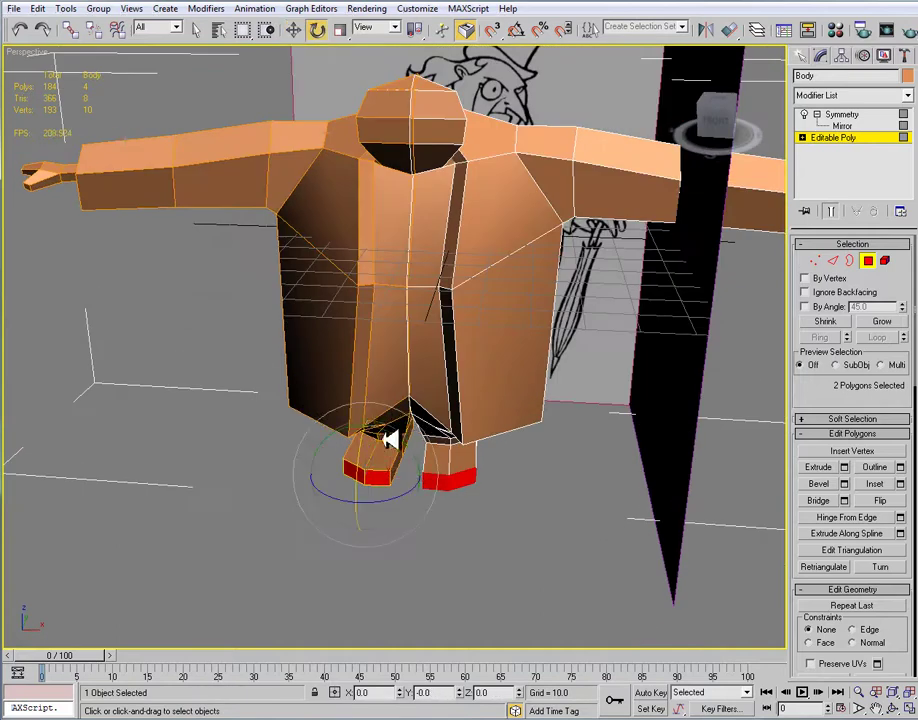
pyautogui.press('r')
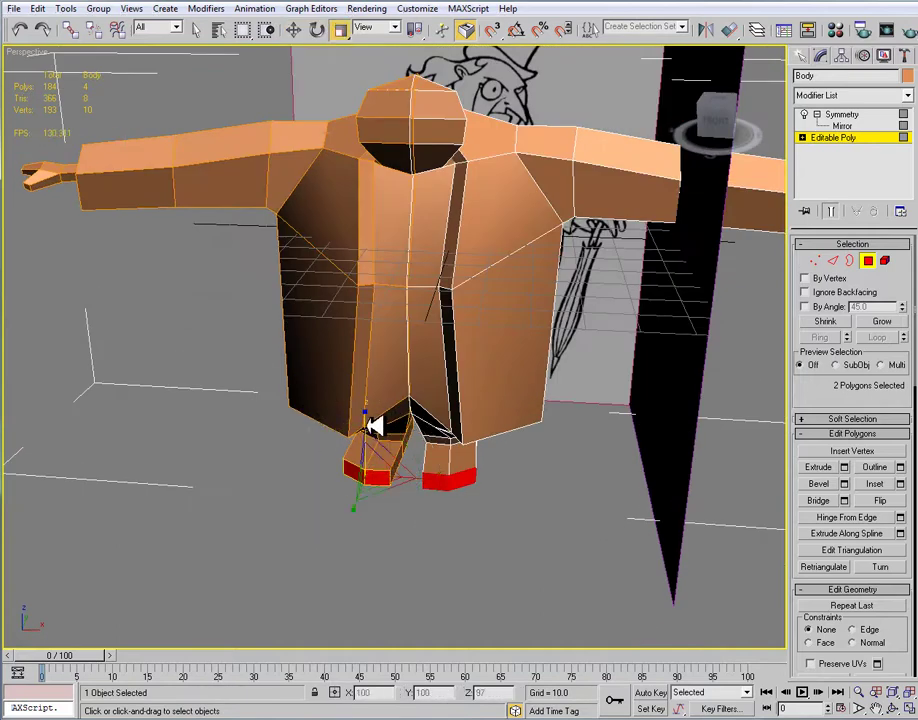
pyautogui.press('w')
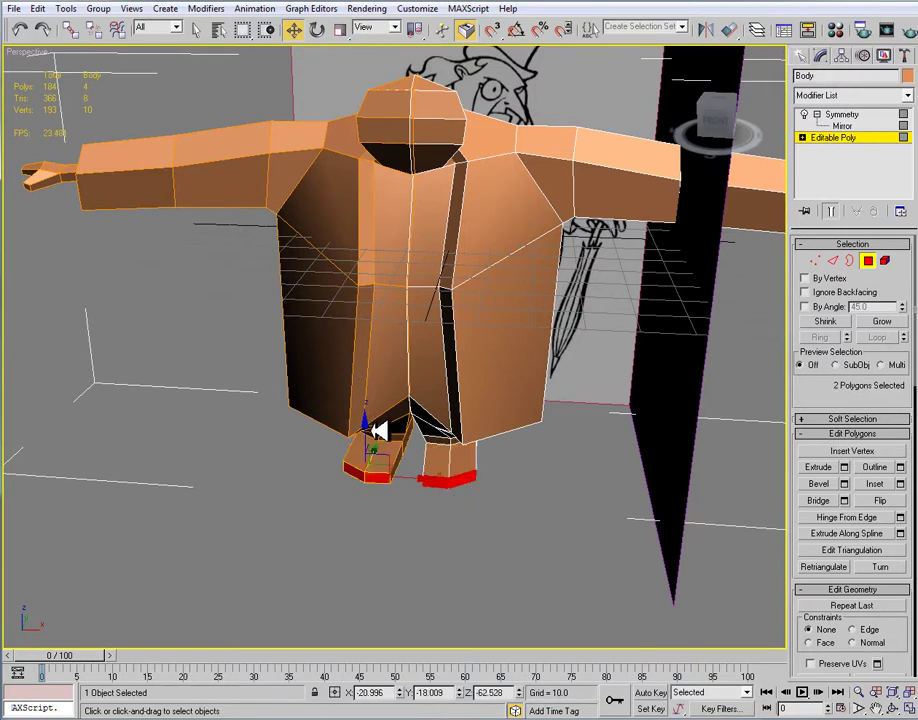
pyautogui.moveTo(425, 425)
pyautogui.keyDown('alt'); pyautogui.mouseDown(button='middle')
pyautogui.moveTo(527, 412)
pyautogui.moveTo(430, 438)
pyautogui.moveTo(405, 437)
pyautogui.moveTo(408, 426)
pyautogui.moveTo(410, 434)
pyautogui.mouseUp(button='middle'); pyautogui.keyUp('alt')
pyautogui.press('e')
pyautogui.press('r')
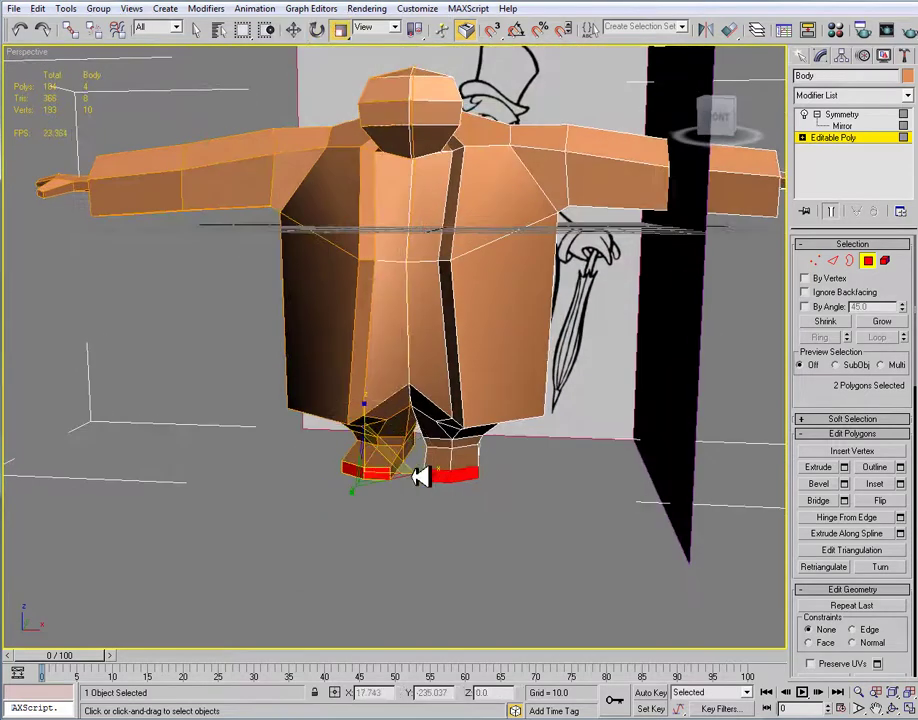
pyautogui.press('w')
pyautogui.keyDown('alt'); pyautogui.moveTo(365, 486); pyautogui.dragTo(519, 512, button='middle'); pyautogui.keyUp('alt')
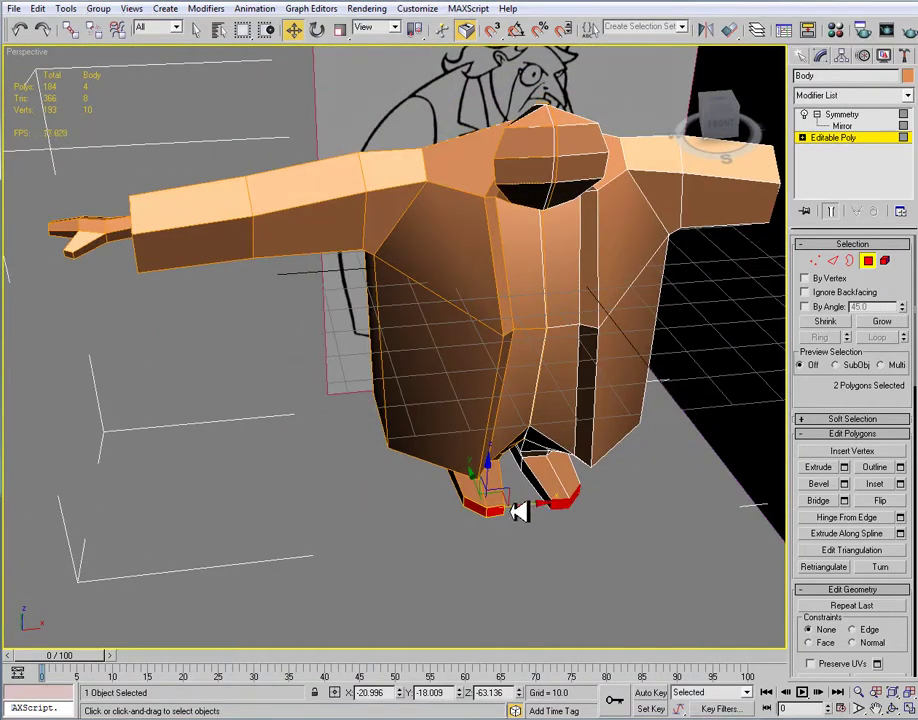
# Adjust the scale of the toe polygons and lower them to Z -63.481 to taper the shoe tip.
pyautogui.press('e')
pyautogui.press('r')
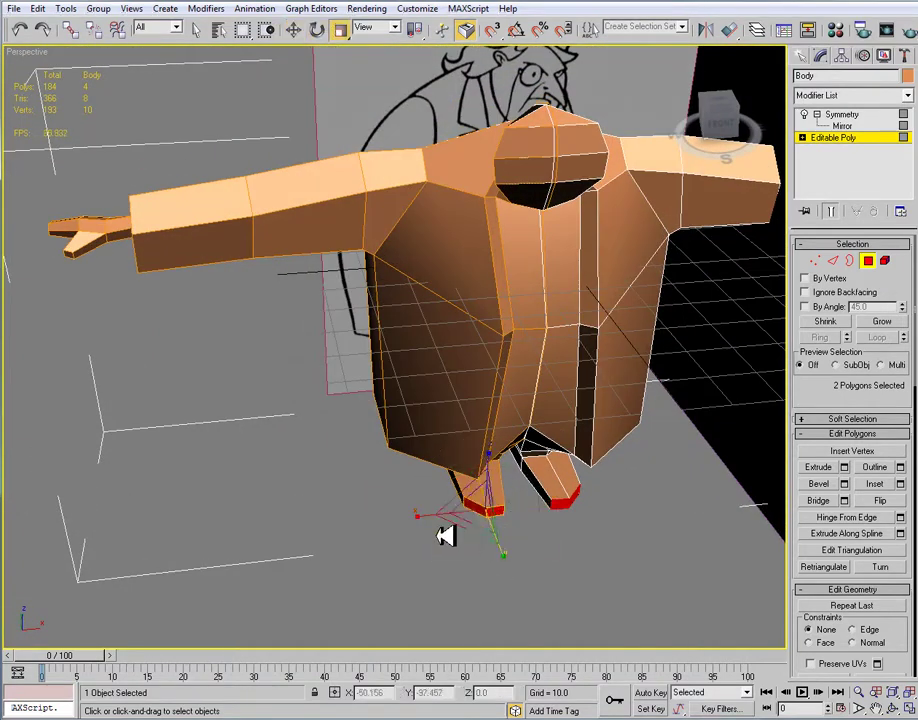
pyautogui.moveTo(426, 520); pyautogui.dragTo(430, 515)
pyautogui.keyDown('alt'); pyautogui.moveTo(430, 515); pyautogui.dragTo(436, 516, button='middle'); pyautogui.keyUp('alt')
pyautogui.press('w')
pyautogui.keyDown('alt'); pyautogui.moveTo(504, 516); pyautogui.dragTo(520, 482, button='middle'); pyautogui.keyUp('alt')
pyautogui.press('e')
pyautogui.press('r')
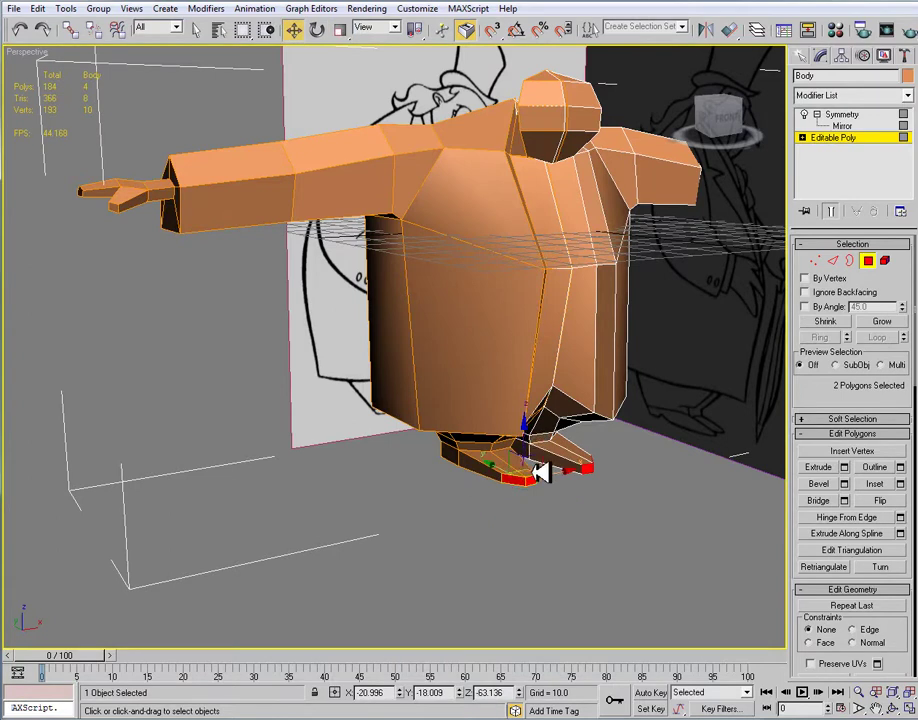
pyautogui.press('w')
# Align the toe in the front and left views, shifting it inward to X -18.928 and back towards the reference shoe tip.
pyautogui.press('f')
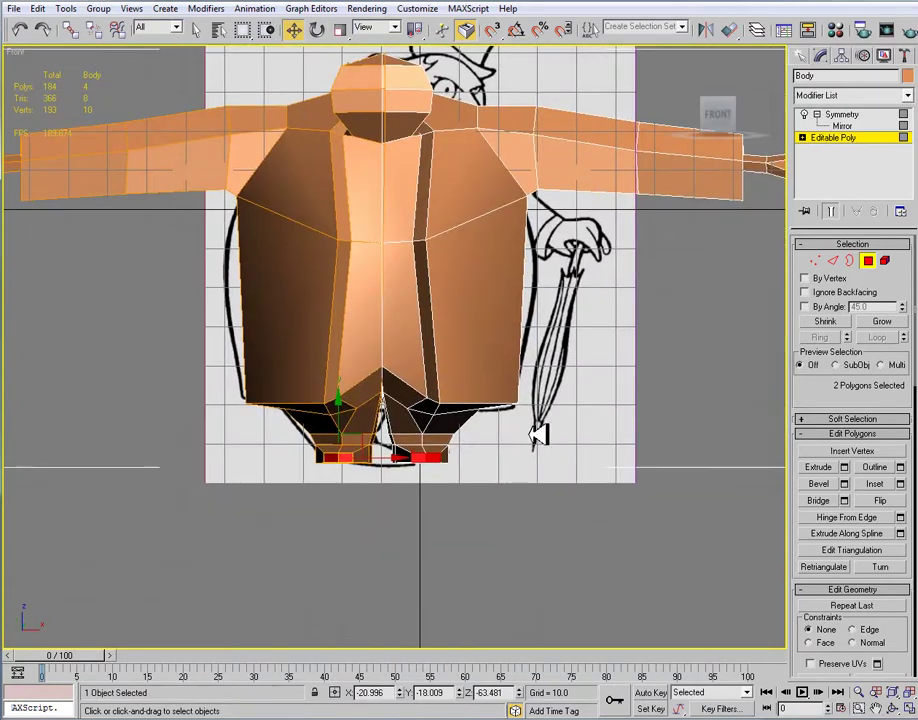
pyautogui.moveTo(400, 456); pyautogui.dragTo(418, 460)
pyautogui.press('l')
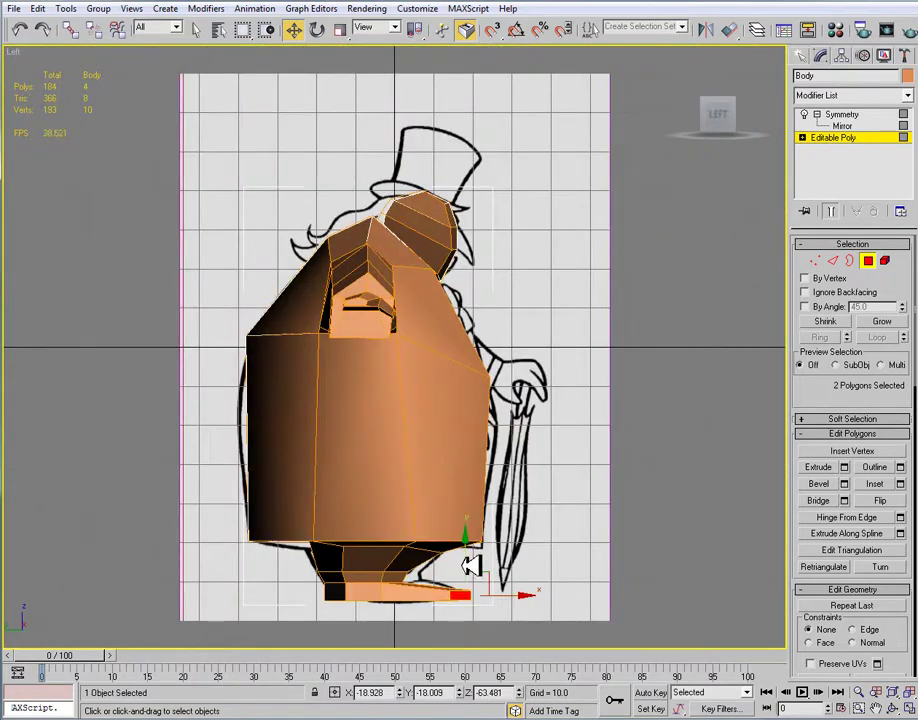
pyautogui.scroll(-2, 484, 515)
pyautogui.moveTo(510, 506); pyautogui.dragTo(478, 506)
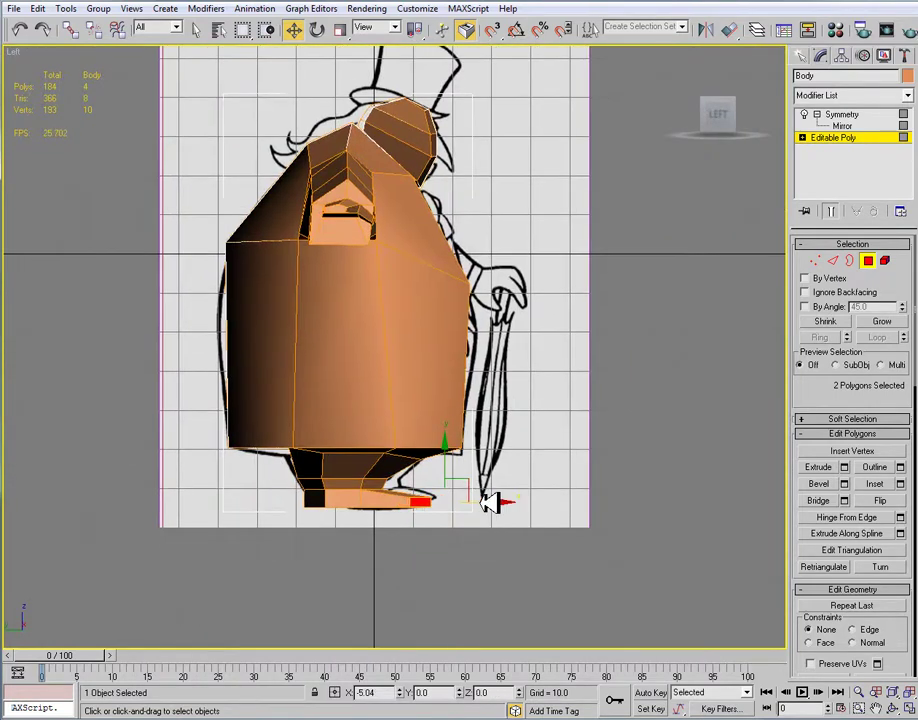
pyautogui.click(521, 532)
pyautogui.moveTo(520, 494); pyautogui.dragTo(525, 514, button='middle')
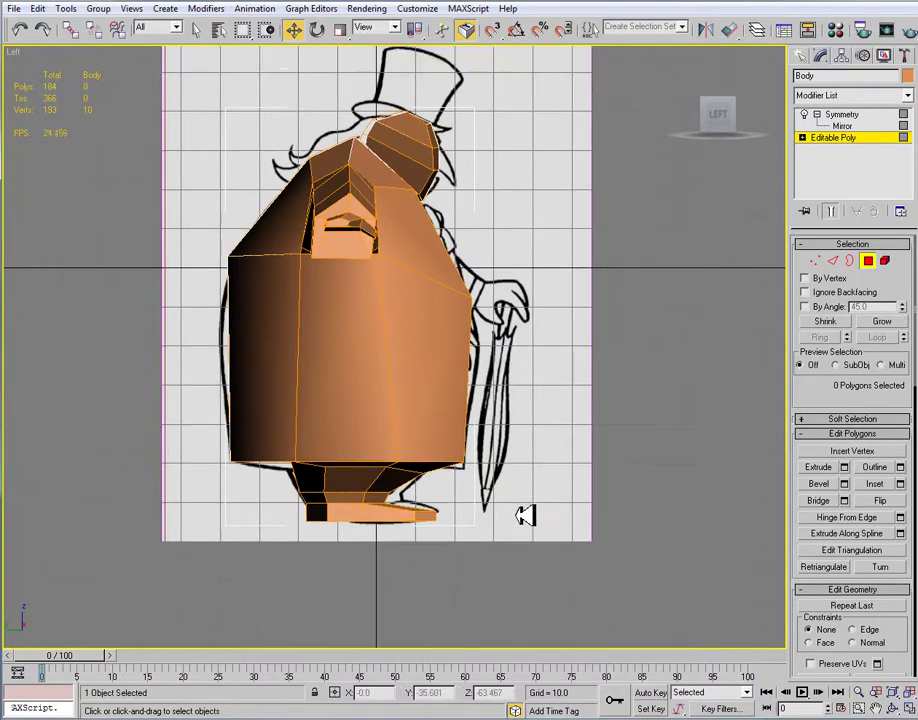
# Inspect the whole model in perspective, then the area between the head and shoulders from several angles.
pyautogui.press('p')
pyautogui.keyDown('alt'); pyautogui.moveTo(419, 498); pyautogui.dragTo(353, 401, button='middle'); pyautogui.keyUp('alt')
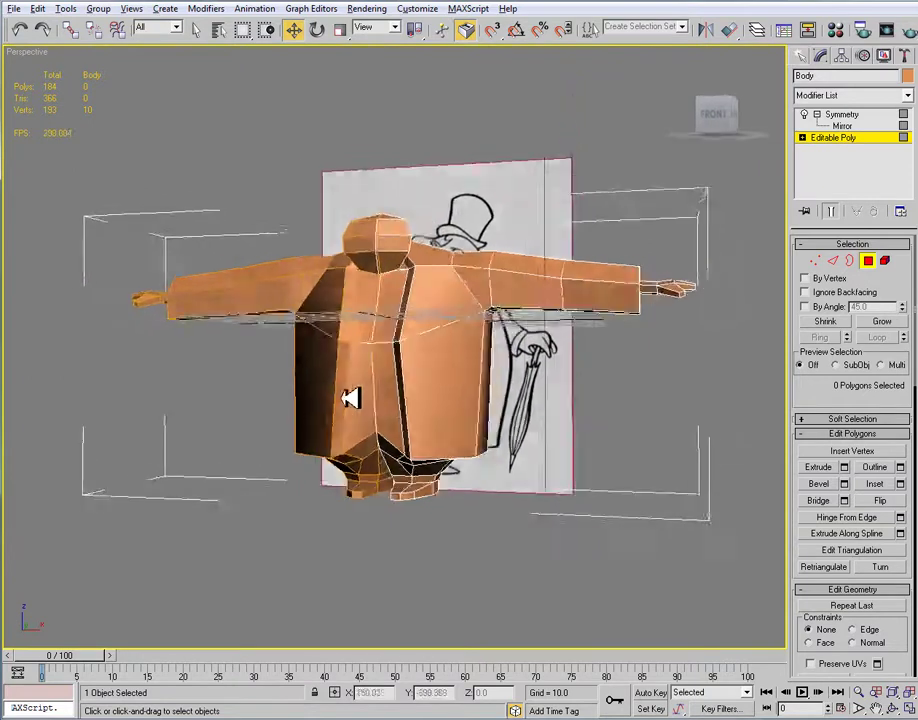
pyautogui.scroll(5, 397, 335)
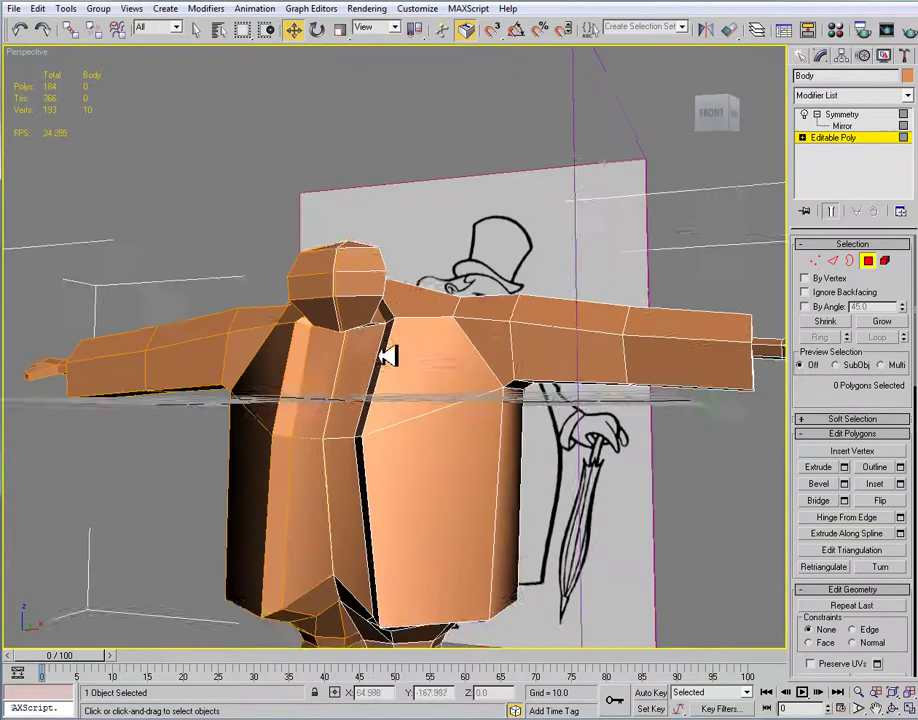
pyautogui.keyDown('alt'); pyautogui.moveTo(379, 332); pyautogui.dragTo(420, 402, button='middle'); pyautogui.keyUp('alt')
pyautogui.scroll(4, 390, 306)
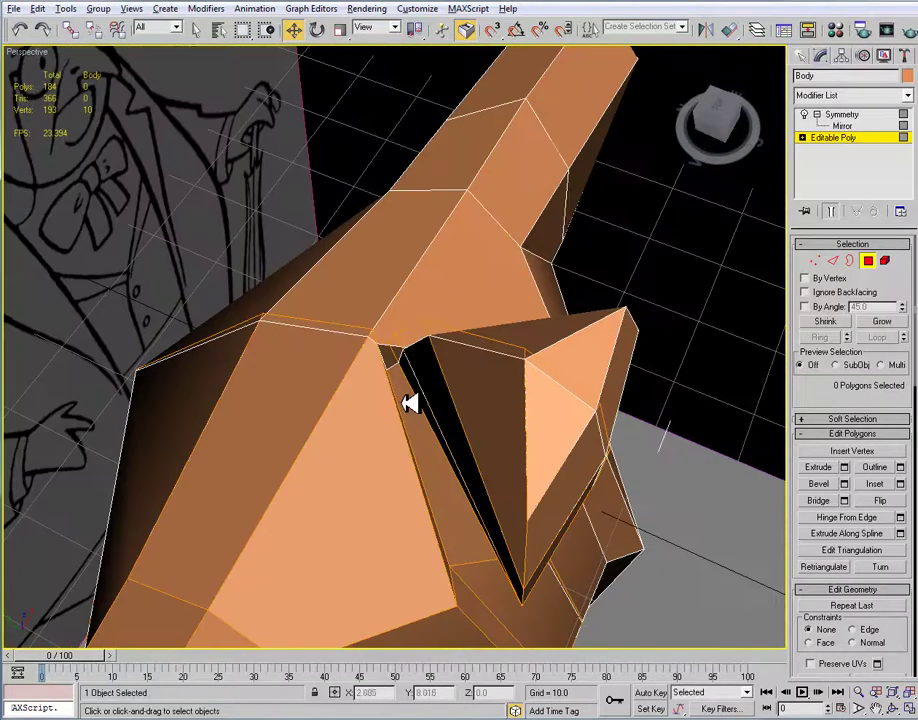
pyautogui.keyDown('alt'); pyautogui.moveTo(495, 374); pyautogui.dragTo(760, 333, button='middle'); pyautogui.keyUp('alt')
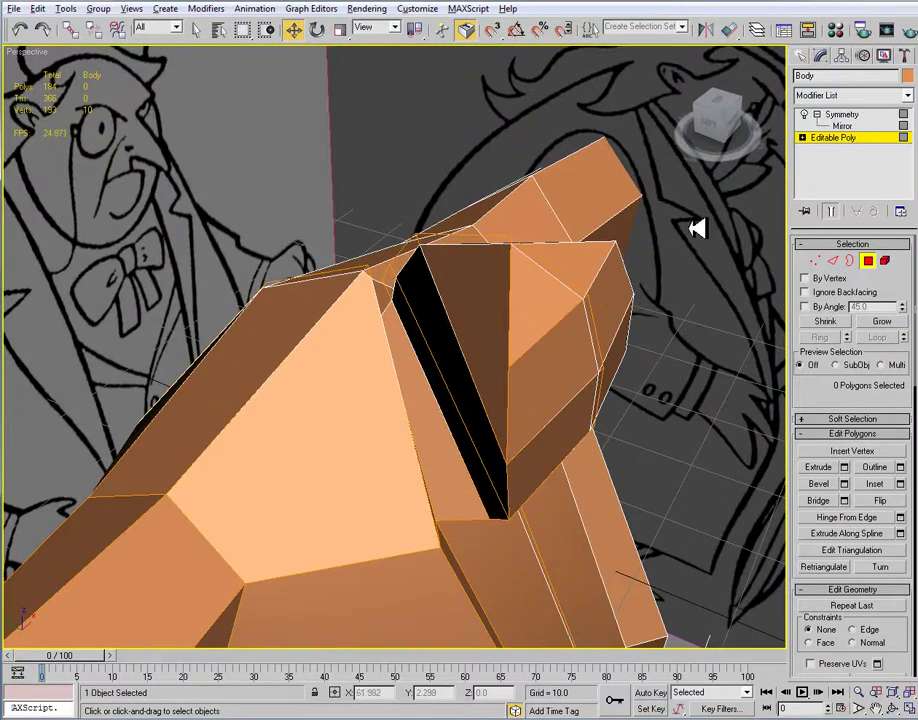
# Cut new edges across the side of the head from its front edge back to the collar.
pyautogui.click(852, 138)
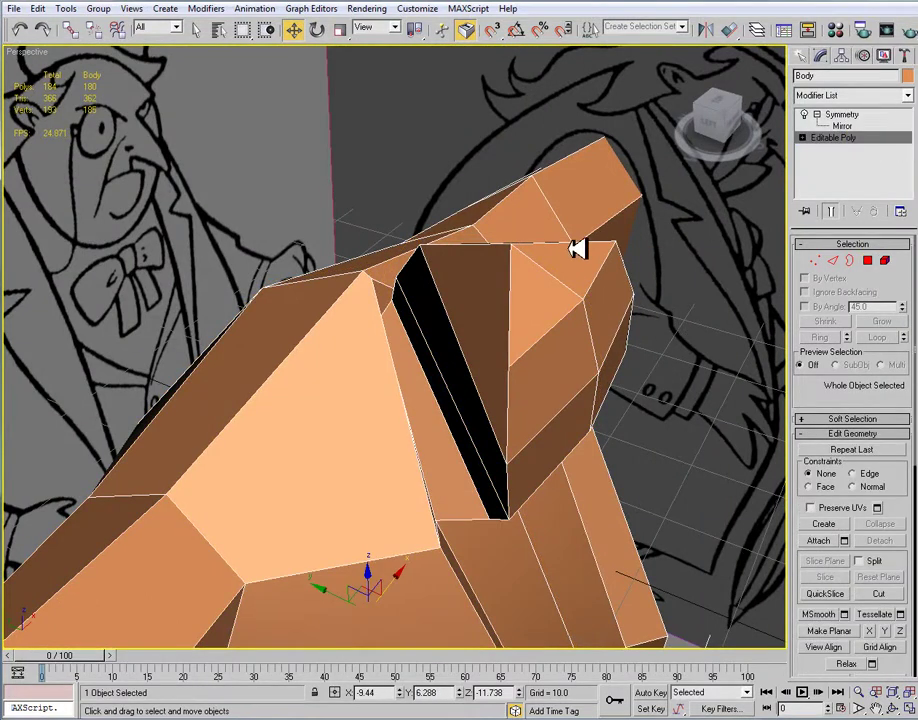
pyautogui.keyDown('alt'); pyautogui.moveTo(503, 333); pyautogui.dragTo(515, 332, button='middle'); pyautogui.keyUp('alt')
pyautogui.rightClick(515, 332)
pyautogui.click(486, 215)
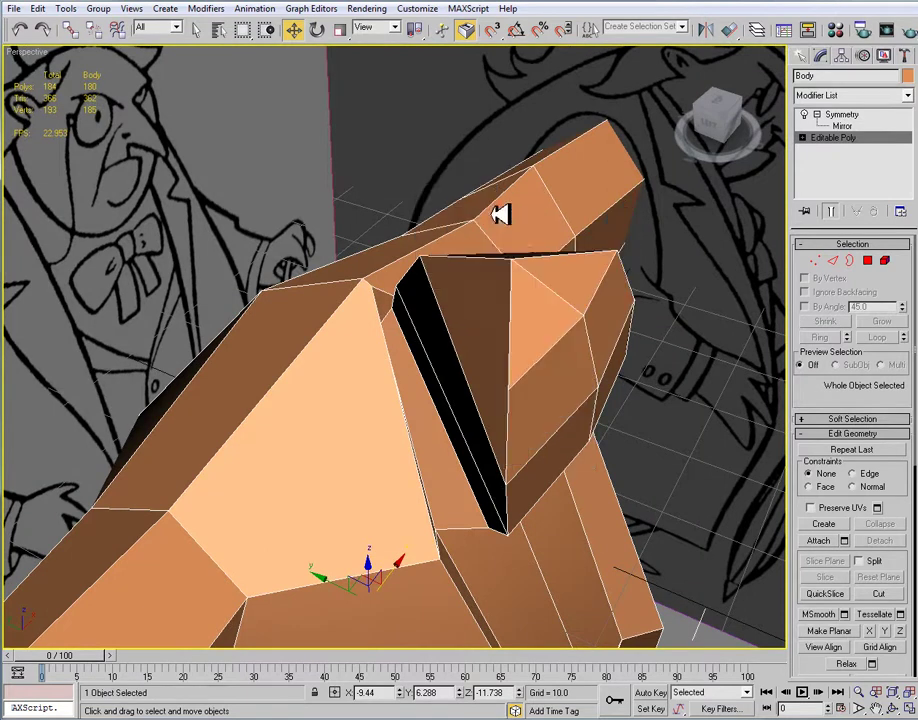
pyautogui.click(511, 313)
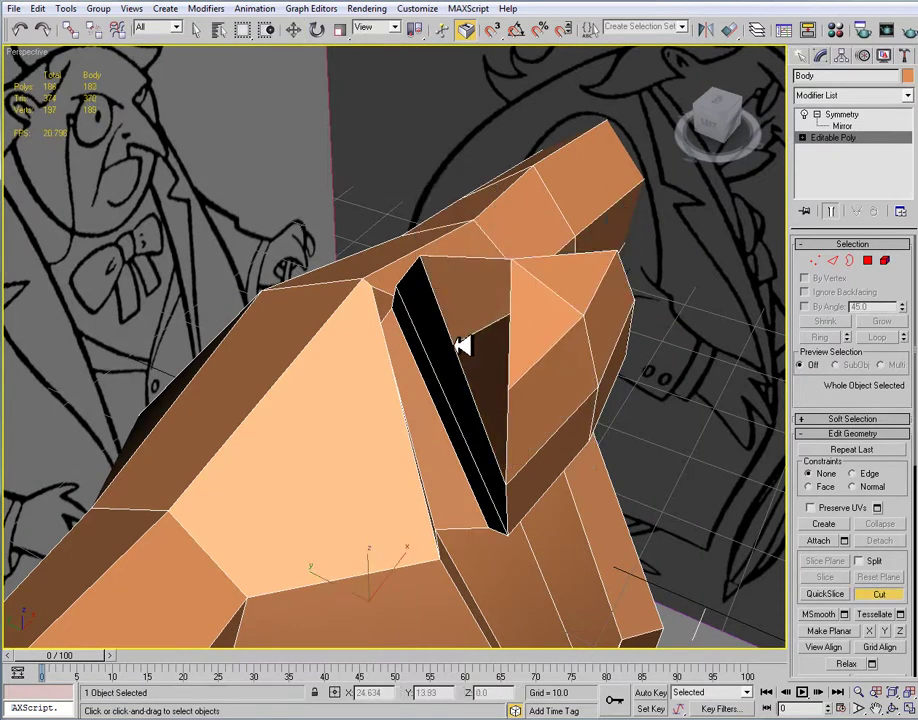
pyautogui.click(433, 378)
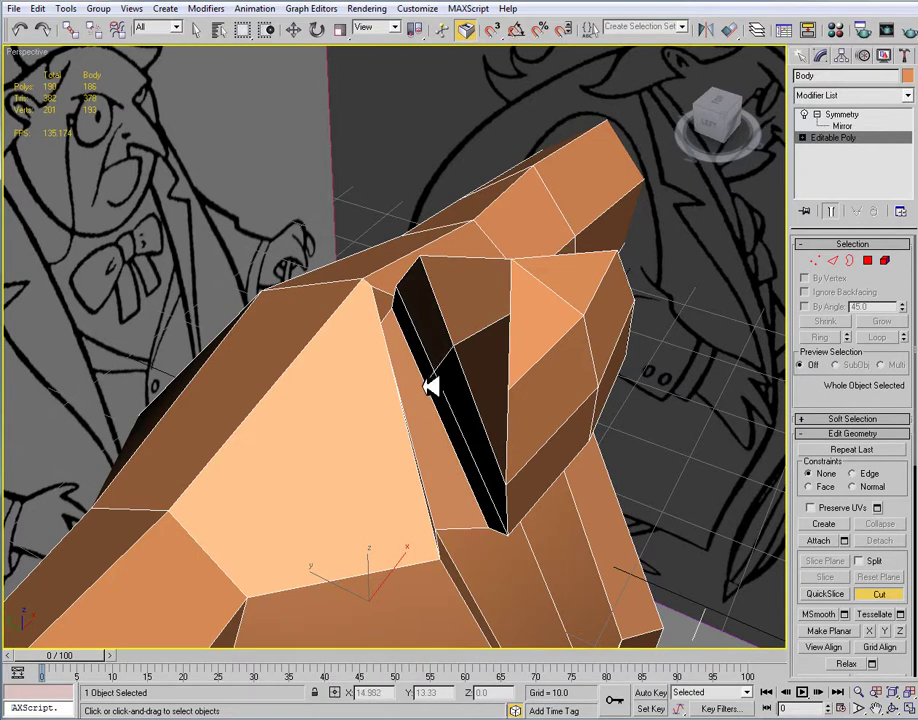
pyautogui.click(407, 400)
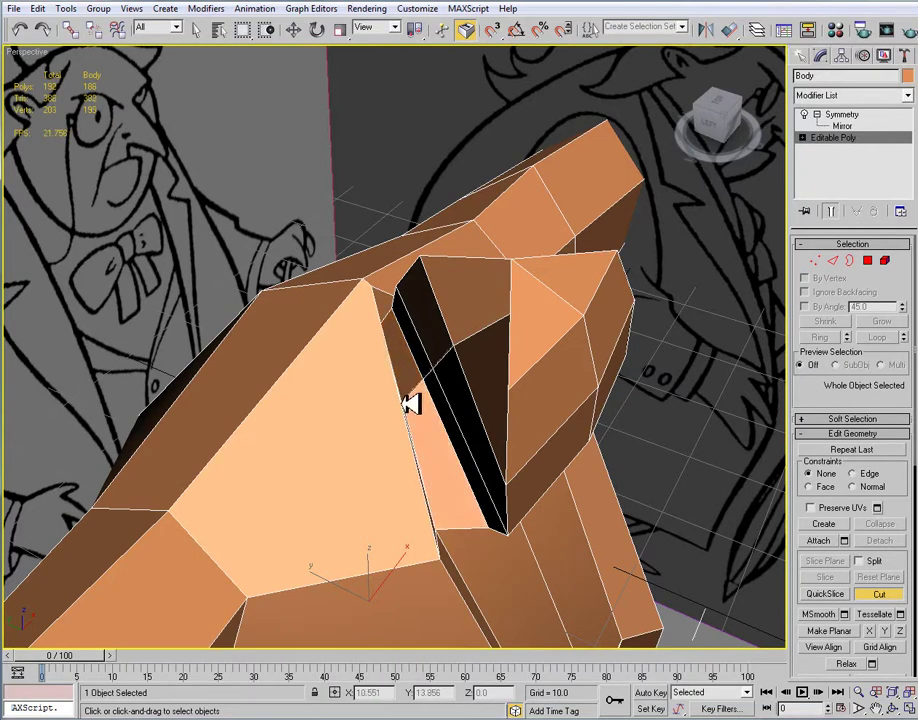
pyautogui.moveTo(412, 403)
pyautogui.keyDown('alt'); pyautogui.mouseDown(button='middle')
pyautogui.moveTo(490, 400)
pyautogui.moveTo(445, 391)
pyautogui.moveTo(467, 395)
pyautogui.moveTo(487, 368)
pyautogui.moveTo(490, 379)
pyautogui.moveTo(500, 375)
pyautogui.mouseUp(button='middle'); pyautogui.keyUp('alt')
# Select the four new vertices along the cut on the side of the head and pull them outward to round it.
pyautogui.click(836, 260)
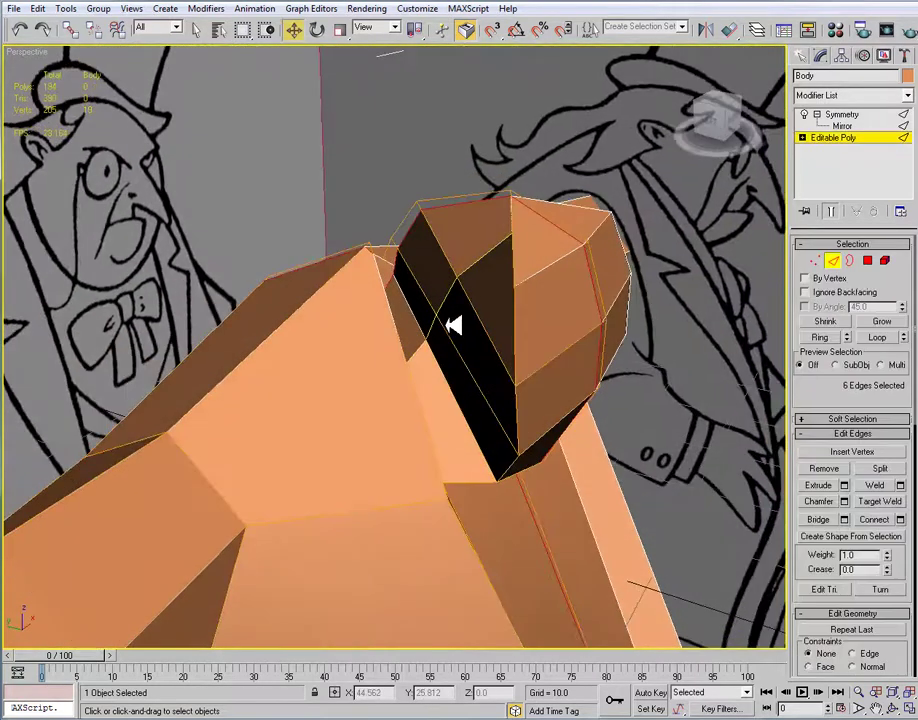
pyautogui.click(815, 261)
pyautogui.click(460, 276)
pyautogui.keyDown('ctrl'); pyautogui.click(437, 340); pyautogui.keyUp('ctrl')
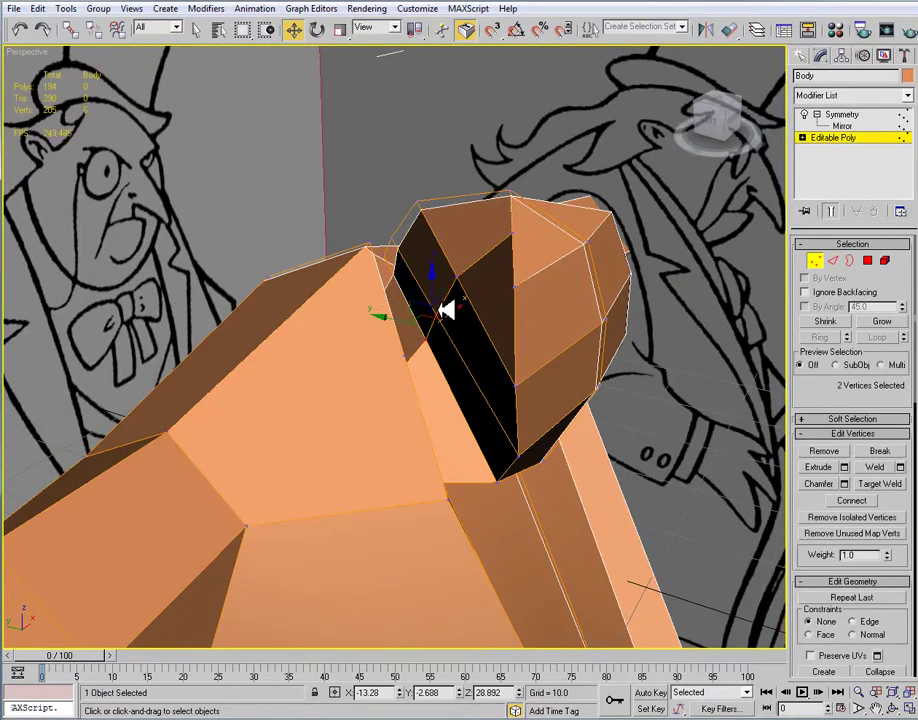
pyautogui.keyDown('ctrl'); pyautogui.click(504, 252); pyautogui.keyUp('ctrl')
pyautogui.keyDown('ctrl'); pyautogui.click(512, 233); pyautogui.keyUp('ctrl')
pyautogui.moveTo(478, 273); pyautogui.dragTo(464, 276)
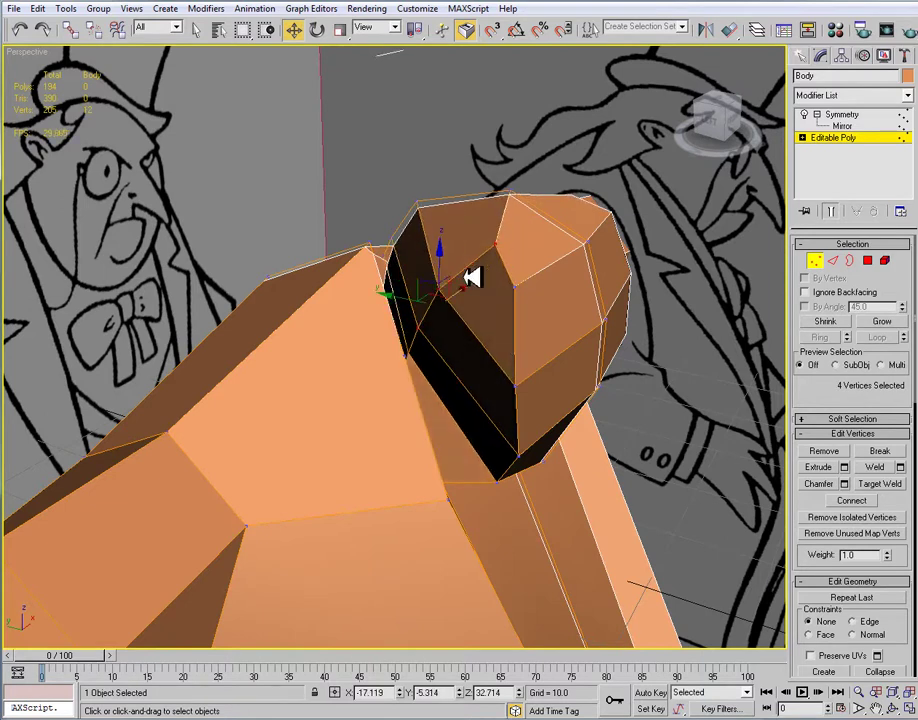
pyautogui.moveTo(409, 293); pyautogui.dragTo(397, 291)
# Add two neighbouring collar vertices to the selection and shift all six outward to X -19.582.
pyautogui.keyDown('alt'); pyautogui.moveTo(422, 291); pyautogui.dragTo(424, 333, button='middle'); pyautogui.keyUp('alt')
pyautogui.keyDown('alt'); pyautogui.moveTo(424, 340); pyautogui.dragTo(380, 365, button='middle'); pyautogui.keyUp('alt')
pyautogui.keyDown('ctrl'); pyautogui.moveTo(336, 338); pyautogui.dragTo(330, 336); pyautogui.keyUp('ctrl')
pyautogui.moveTo(422, 299); pyautogui.dragTo(383, 316)
pyautogui.keyDown('alt'); pyautogui.moveTo(383, 316); pyautogui.dragTo(428, 312, button='middle'); pyautogui.keyUp('alt')
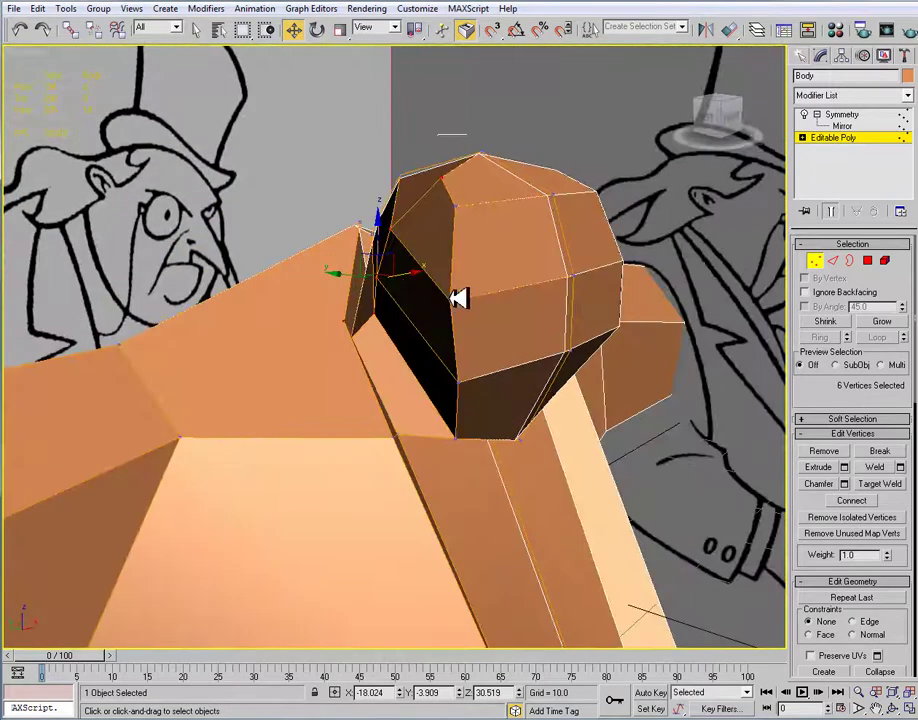
pyautogui.moveTo(403, 274); pyautogui.dragTo(390, 274)
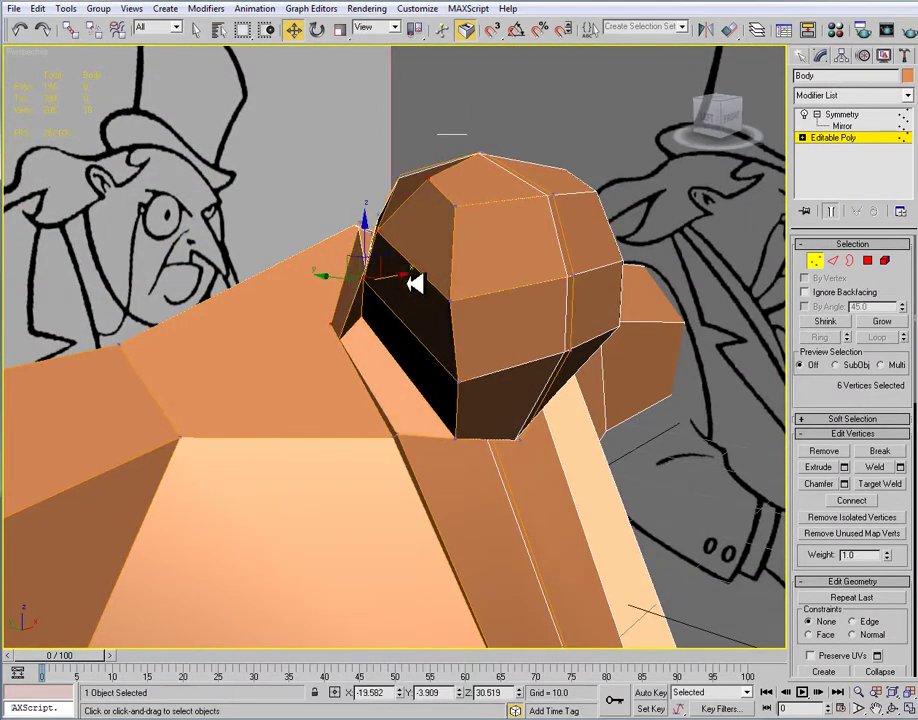
# Select the four vertices down the front side edge of the face and shift them inward to narrow the face.
pyautogui.click(457, 298)
pyautogui.keyDown('alt'); pyautogui.moveTo(463, 299); pyautogui.dragTo(343, 210, button='middle'); pyautogui.keyUp('alt')
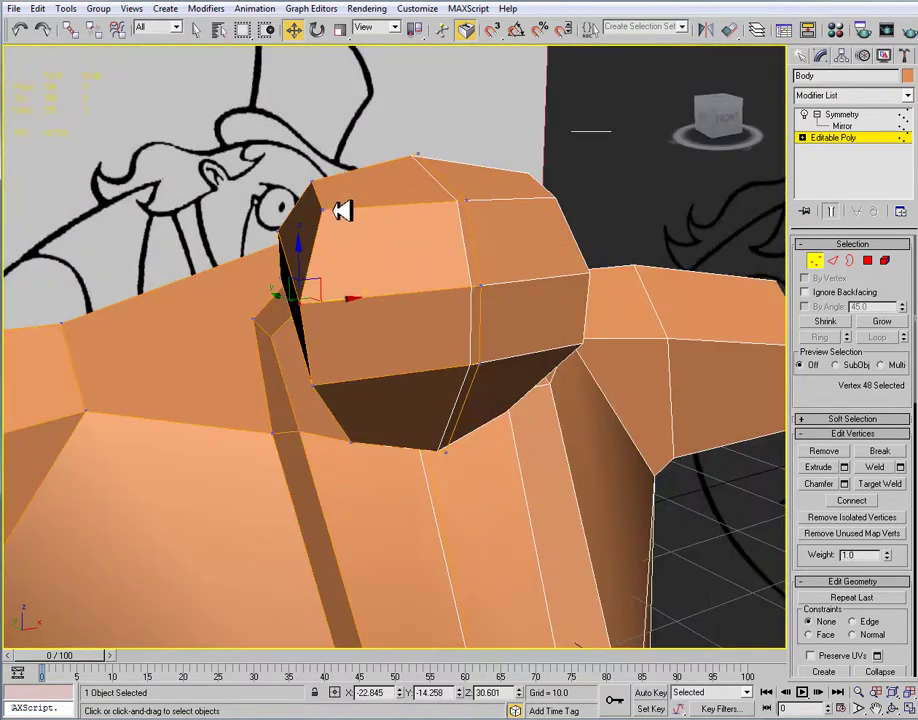
pyautogui.keyDown('ctrl'); pyautogui.click(323, 210); pyautogui.keyUp('ctrl')
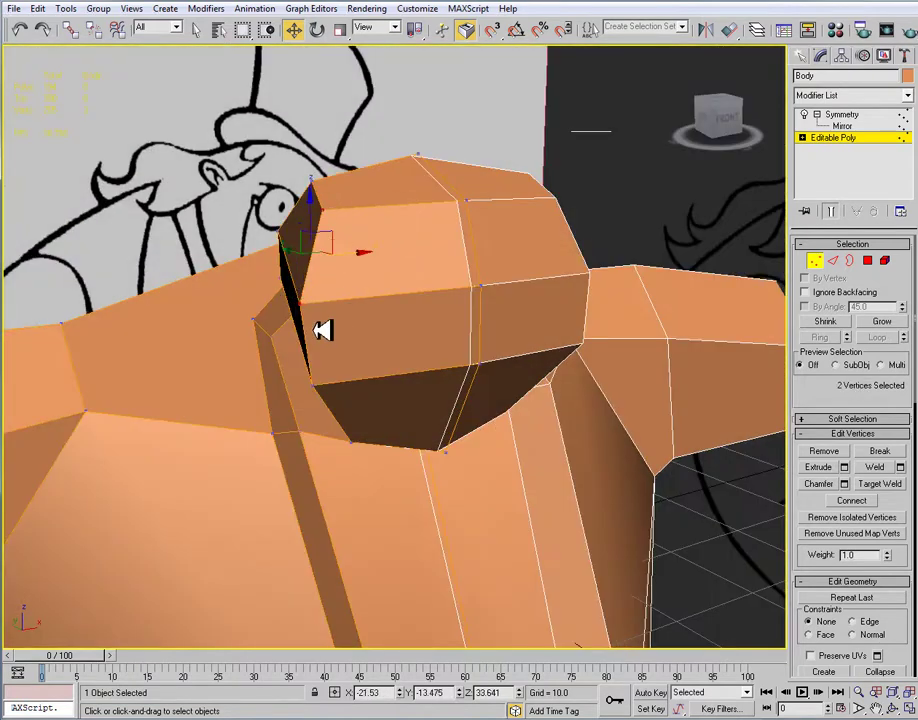
pyautogui.keyDown('ctrl'); pyautogui.click(315, 384); pyautogui.keyUp('ctrl')
pyautogui.keyDown('ctrl'); pyautogui.click(352, 441); pyautogui.keyUp('ctrl')
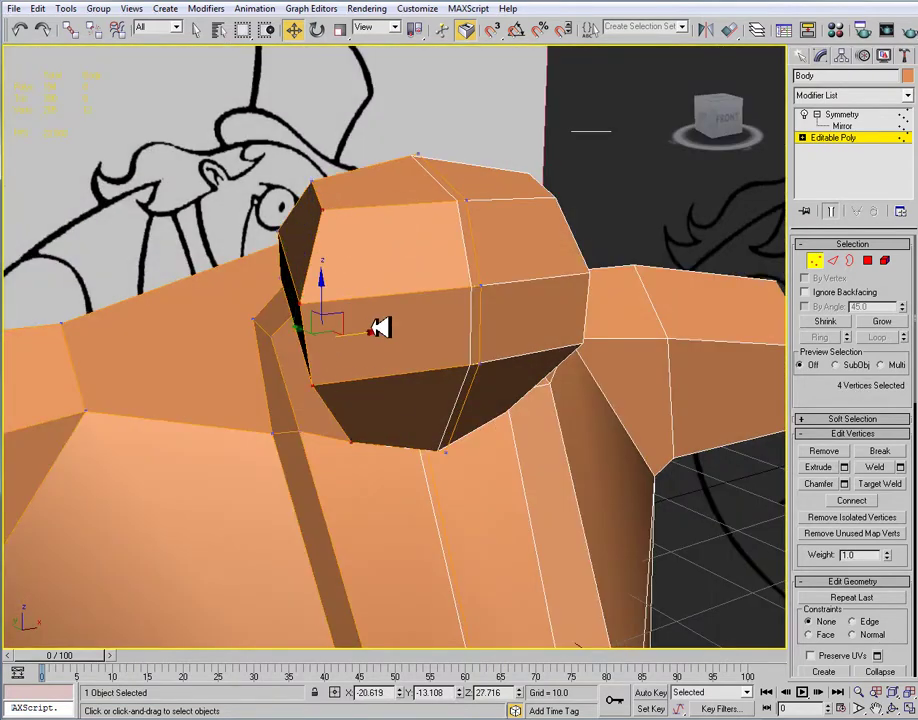
pyautogui.moveTo(385, 329); pyautogui.dragTo(404, 328)
pyautogui.keyDown('alt'); pyautogui.moveTo(404, 328); pyautogui.dragTo(284, 364, button='middle'); pyautogui.keyUp('alt')
pyautogui.moveTo(277, 345); pyautogui.dragTo(297, 348)
pyautogui.keyDown('alt'); pyautogui.moveTo(297, 348); pyautogui.dragTo(479, 347, button='middle'); pyautogui.keyUp('alt')
pyautogui.moveTo(475, 347); pyautogui.dragTo(465, 336)
pyautogui.keyDown('alt'); pyautogui.moveTo(465, 336); pyautogui.dragTo(391, 274, button='middle'); pyautogui.keyUp('alt')
# Move the upper side-of-head vertex to Y -6.81 and Z 38.468, and the two vertices below it to Y -3.797 and Z 33.476.
pyautogui.click(303, 211)
pyautogui.keyDown('alt'); pyautogui.moveTo(308, 241); pyautogui.dragTo(517, 332, button='middle'); pyautogui.keyUp('alt')
pyautogui.moveTo(504, 325); pyautogui.dragTo(471, 313)
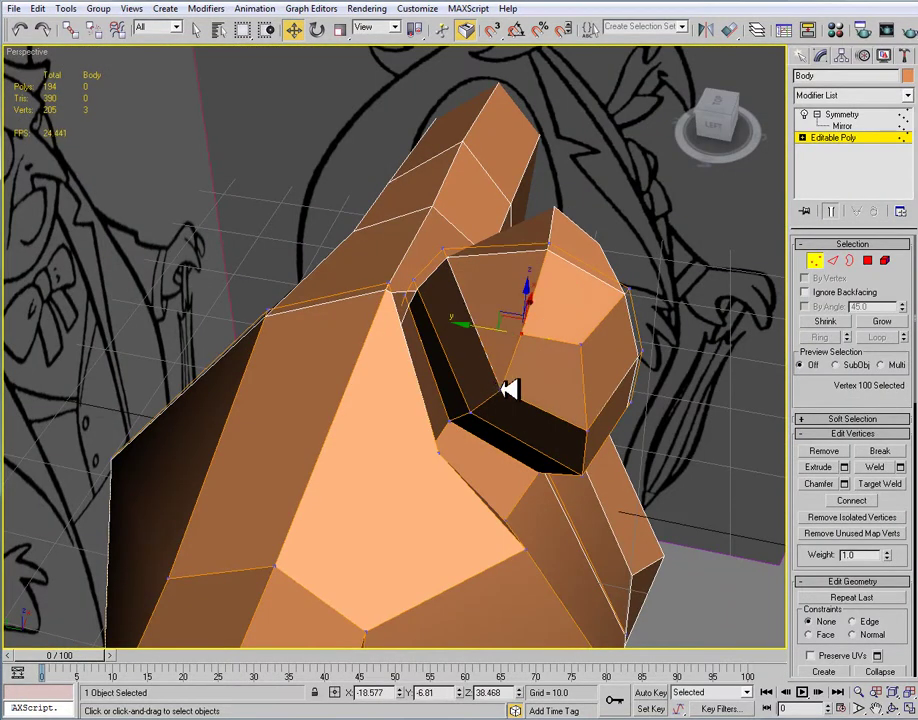
pyautogui.moveTo(476, 381); pyautogui.dragTo(484, 417)
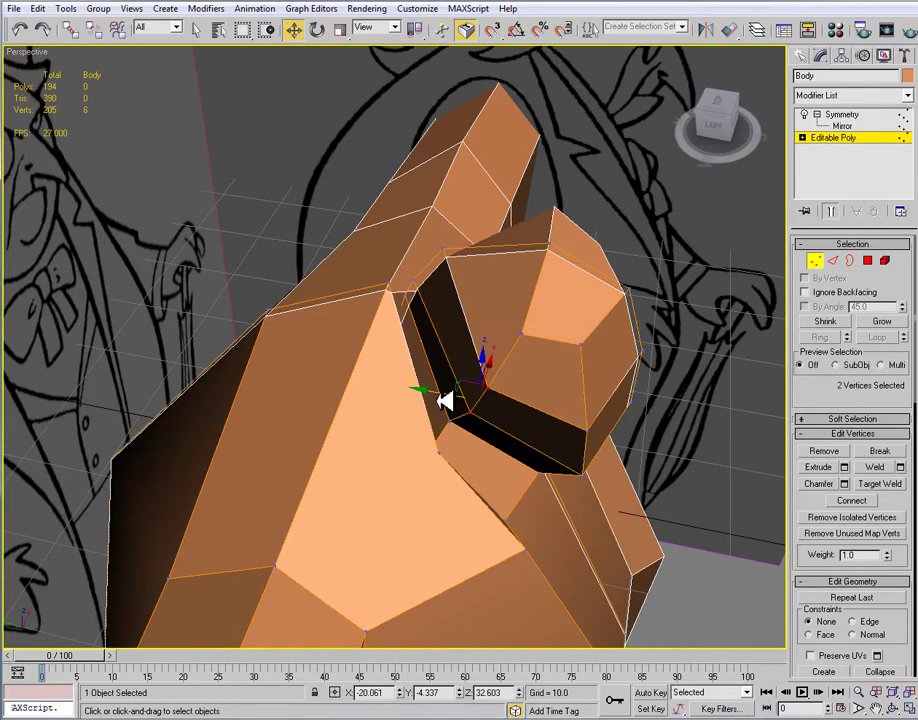
pyautogui.moveTo(440, 389); pyautogui.dragTo(512, 342)
pyautogui.keyDown('alt'); pyautogui.moveTo(512, 342); pyautogui.dragTo(410, 405, button='middle'); pyautogui.keyUp('alt')
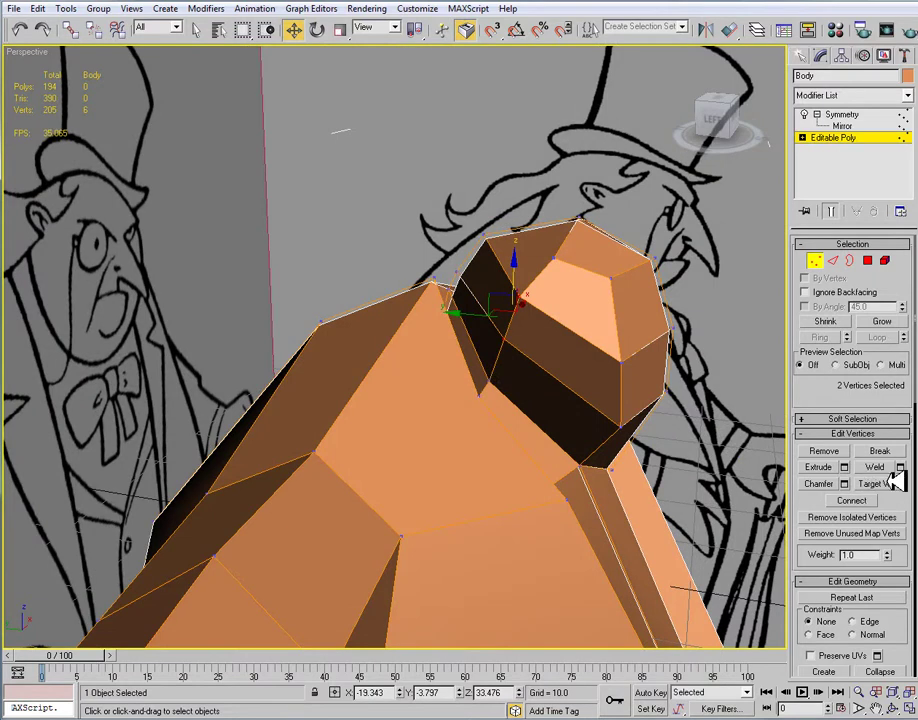
# Cut an edge across the large shoulder polygon from the collar corner vertex to the shoulder vertex.
pyautogui.scroll(-5, 913, 514)
pyautogui.click(879, 521)
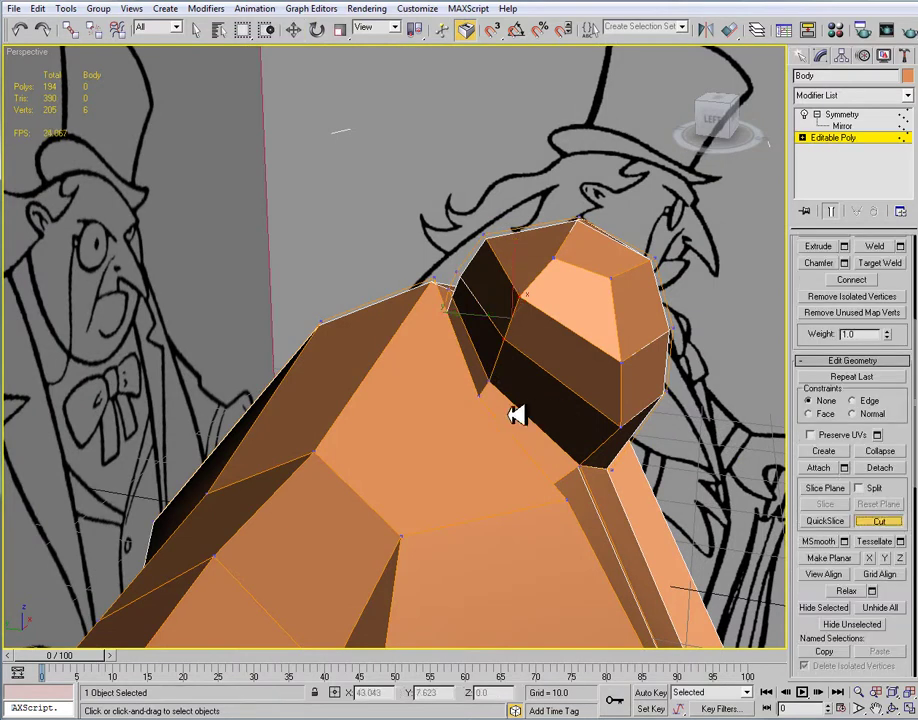
pyautogui.click(487, 396)
pyautogui.click(330, 455)
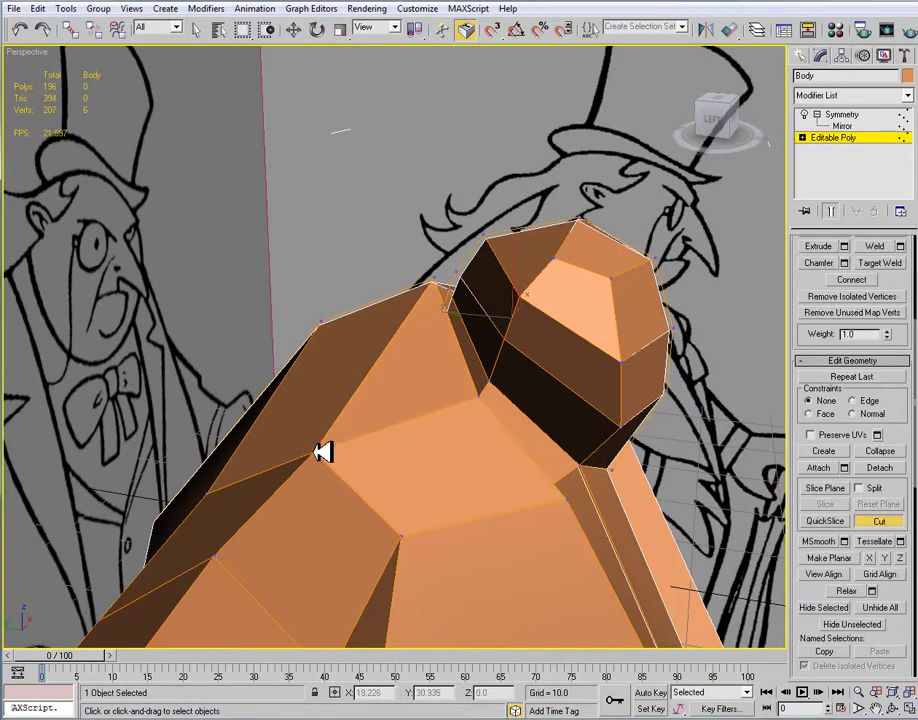
pyautogui.keyDown('alt'); pyautogui.moveTo(502, 476); pyautogui.dragTo(472, 360, button='middle'); pyautogui.keyUp('alt')
# Shift the Symmetry modifier's mirror plane along X by about 0.746.
pyautogui.click(856, 114)
pyautogui.scroll(-4, 627, 214)
pyautogui.moveTo(590, 334); pyautogui.dragTo(616, 230, button='middle')
pyautogui.scroll(-3, 627, 214)
pyautogui.click(872, 138)
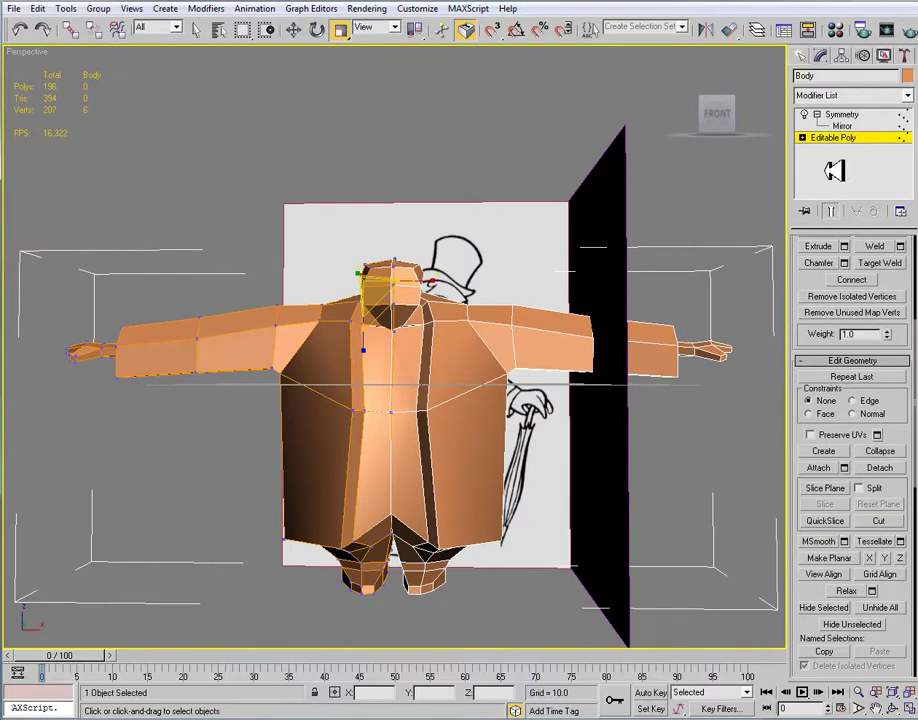
pyautogui.click(840, 126)
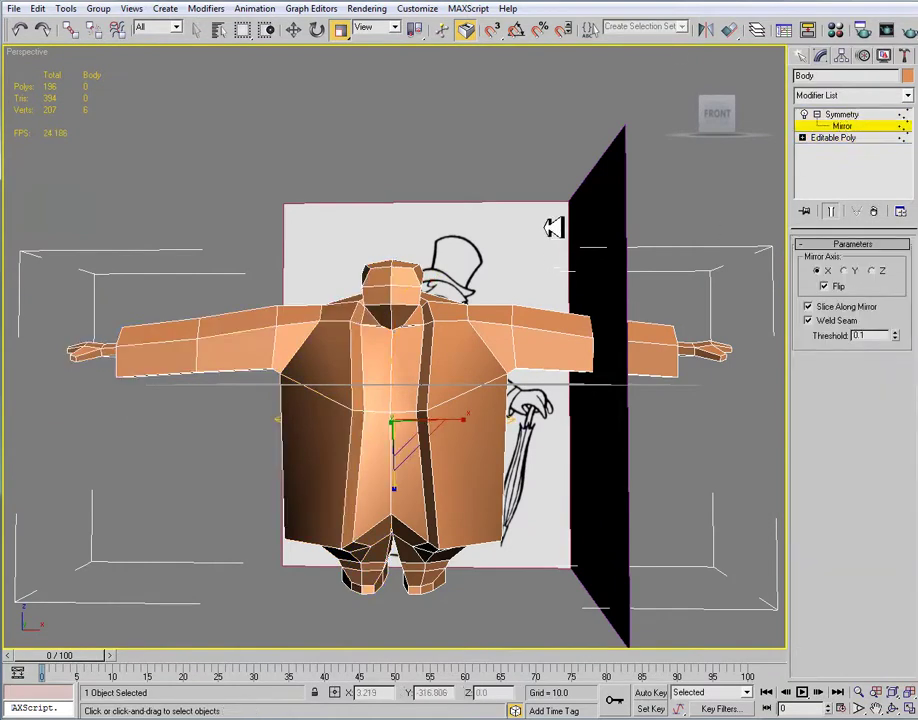
pyautogui.press('z')
pyautogui.press('w')
pyautogui.moveTo(430, 324); pyautogui.dragTo(432, 327)
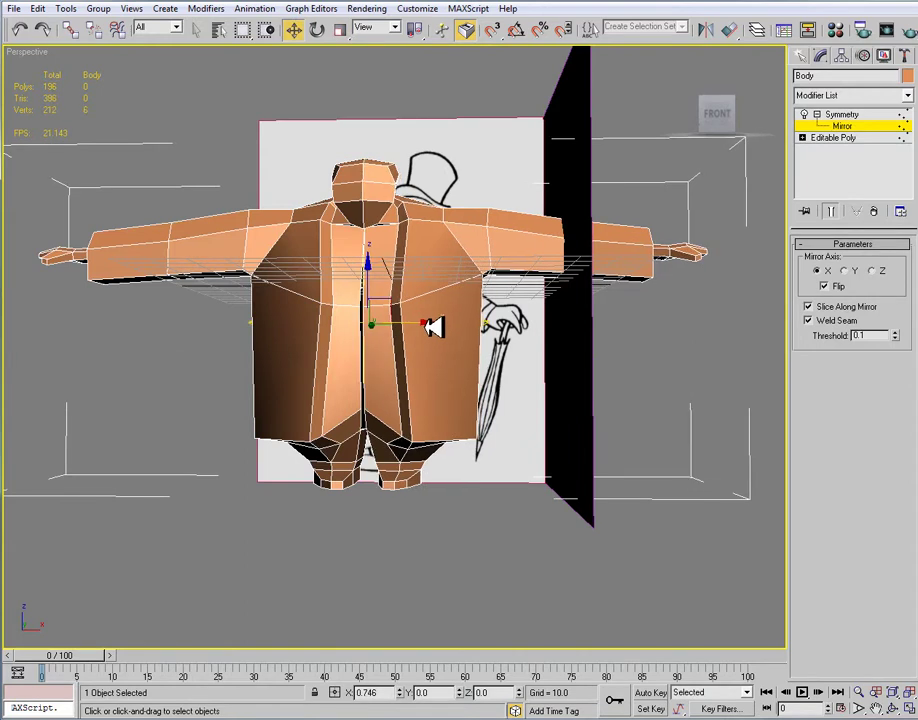
# Move the chest's top centre vertex forward and down at the neck opening, and raise the centre vertex under the chin to Z 17.362.
pyautogui.keyDown('alt'); pyautogui.moveTo(433, 327); pyautogui.dragTo(434, 281, button='middle'); pyautogui.keyUp('alt')
pyautogui.scroll(5, 434, 281)
pyautogui.moveTo(408, 238); pyautogui.dragTo(480, 228, button='middle')
pyautogui.click(838, 137)
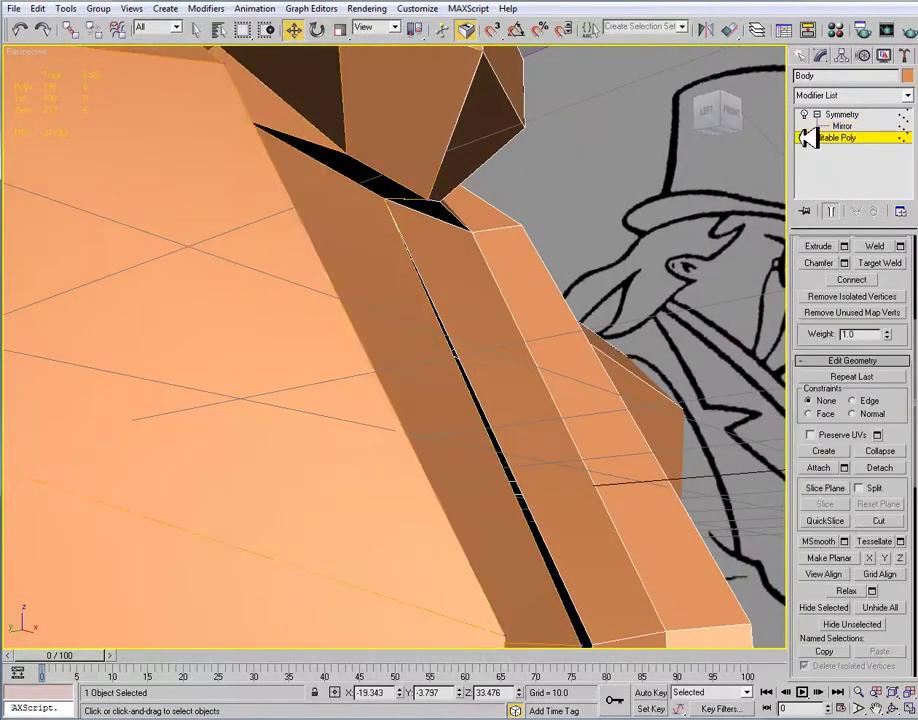
pyautogui.click(802, 137)
pyautogui.click(820, 161)
pyautogui.click(826, 149)
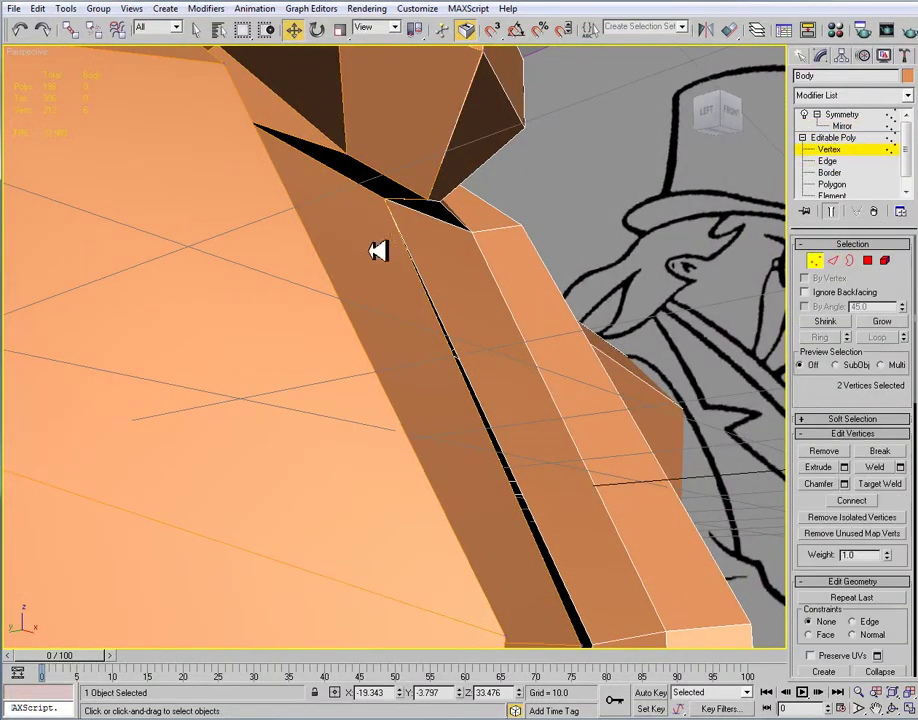
pyautogui.click(399, 199)
pyautogui.moveTo(395, 166); pyautogui.dragTo(412, 207)
pyautogui.moveTo(357, 258); pyautogui.dragTo(388, 270)
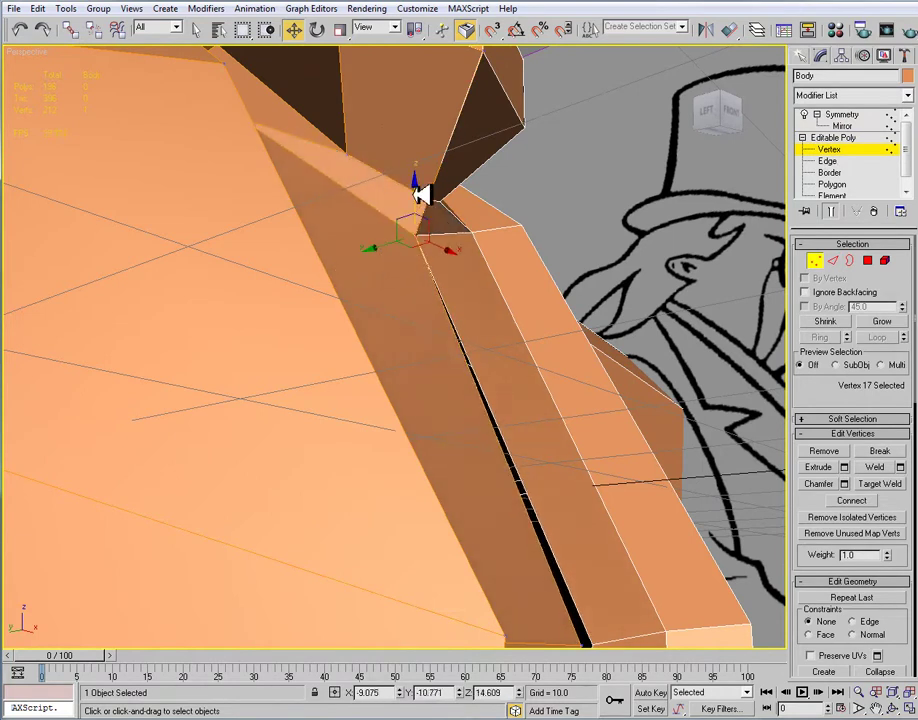
pyautogui.moveTo(420, 189); pyautogui.dragTo(426, 198)
pyautogui.keyDown('alt'); pyautogui.moveTo(428, 199); pyautogui.dragTo(425, 267, button='middle'); pyautogui.keyUp('alt')
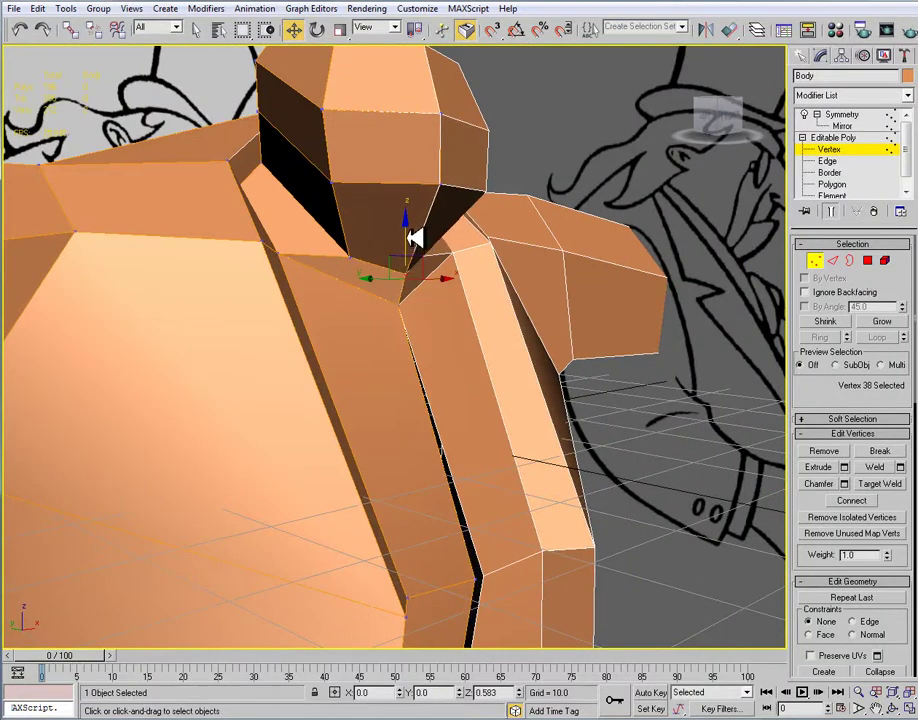
pyautogui.keyDown('alt'); pyautogui.moveTo(414, 236); pyautogui.dragTo(345, 275, button='middle'); pyautogui.keyUp('alt')
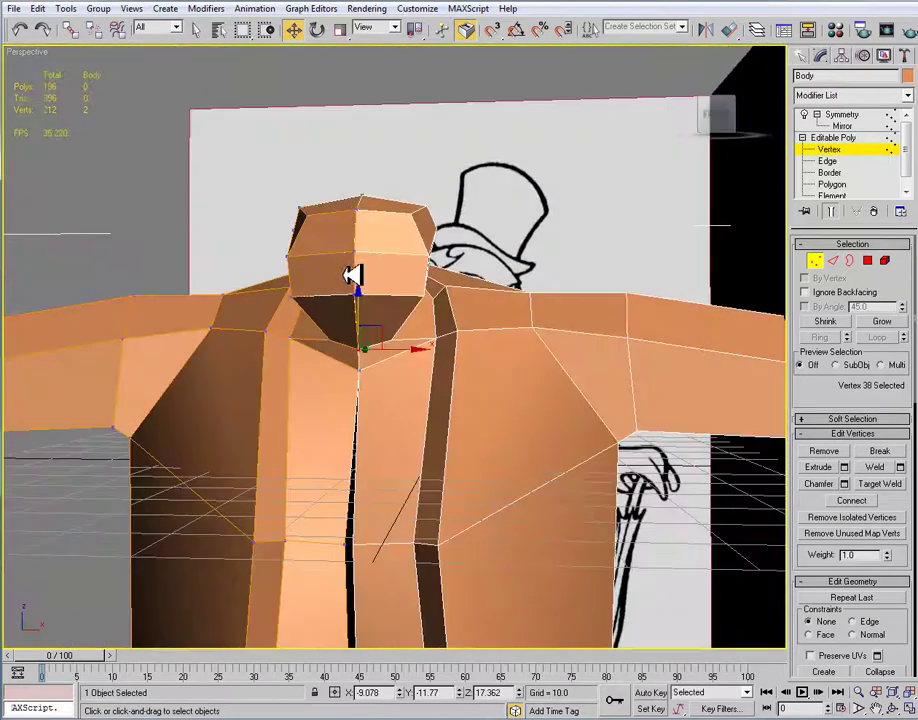
# Lower the side vertex of the jaw and its matching centre vertex in a see-through front view.
pyautogui.press('f')
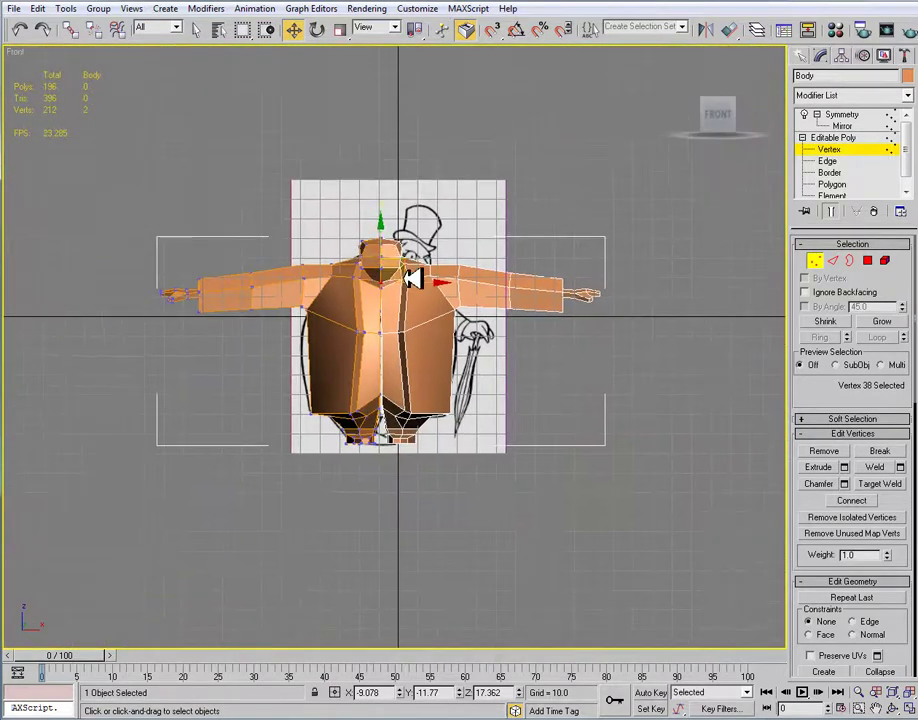
pyautogui.scroll(6, 413, 279)
pyautogui.scroll(-3, 408, 293)
pyautogui.hotkey('alt', 'x')
pyautogui.moveTo(434, 287); pyautogui.dragTo(389, 299, button='middle')
pyautogui.scroll(2, 389, 299)
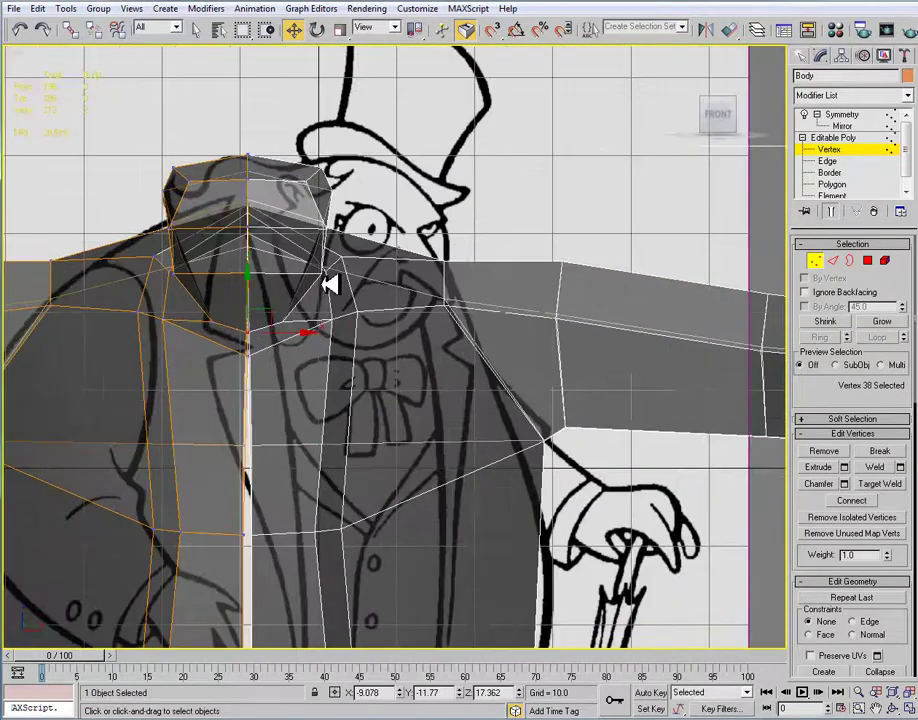
pyautogui.click(174, 272)
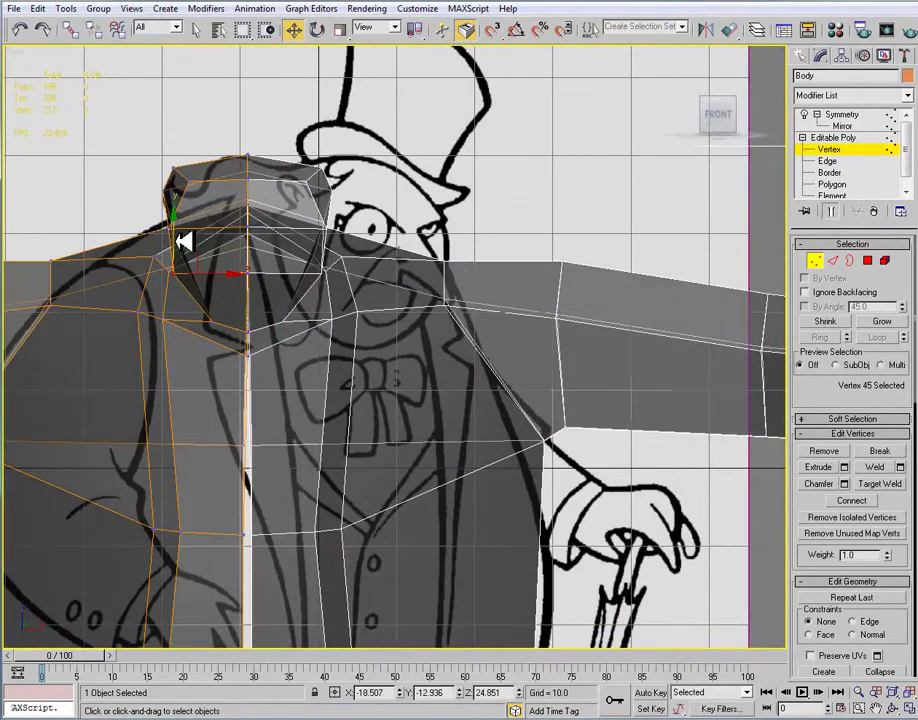
pyautogui.moveTo(176, 241); pyautogui.dragTo(176, 249)
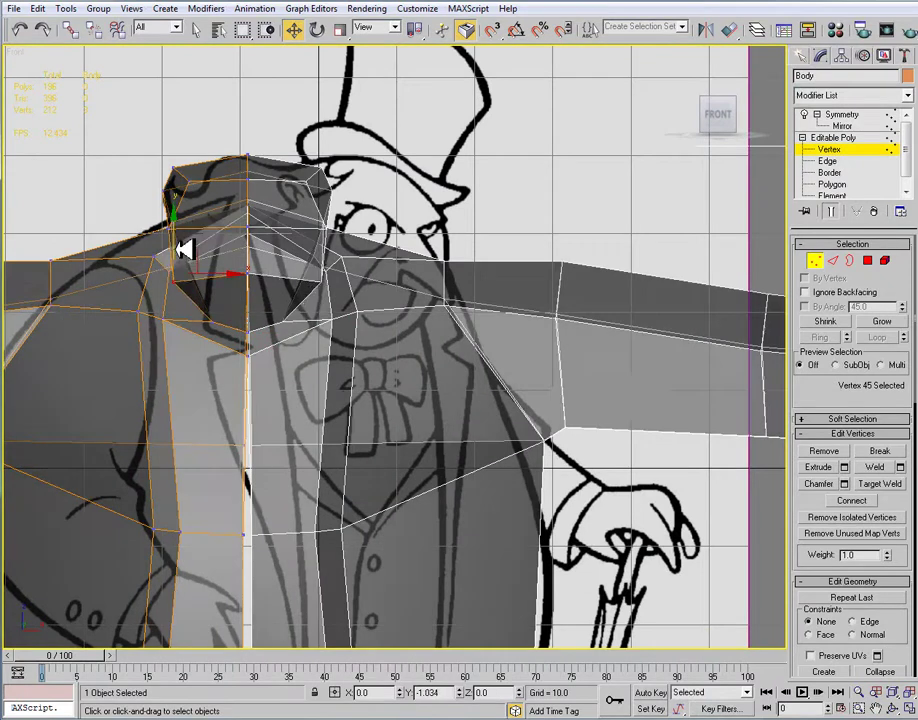
pyautogui.moveTo(214, 241); pyautogui.dragTo(258, 261)
pyautogui.click(253, 283)
pyautogui.click(249, 281)
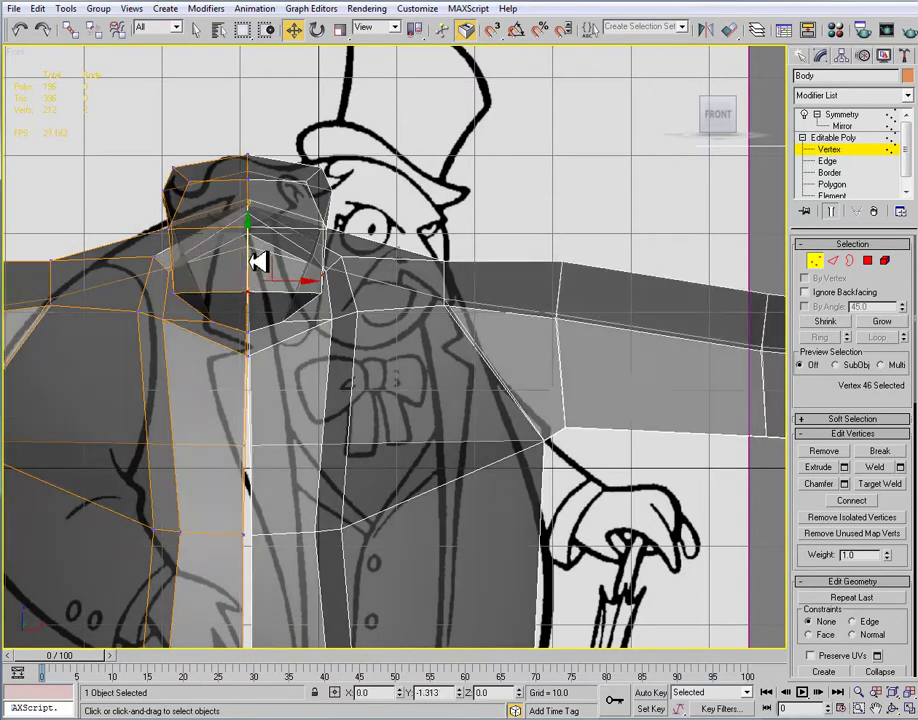
# Adjust the upper side vertices of the face in the front view, placing the mid-side front vertex at X -18.766.
pyautogui.click(190, 181)
pyautogui.moveTo(247, 184)
pyautogui.mouseDown()
pyautogui.moveTo(256, 183)
pyautogui.moveTo(214, 166)
pyautogui.moveTo(179, 191)
pyautogui.mouseUp()
pyautogui.click(174, 167)
pyautogui.click(174, 227)
pyautogui.moveTo(206, 229); pyautogui.dragTo(252, 233)
# Move the side jaw vertex back and up to Y -12.377 and Z 22.953 in the left view.
pyautogui.press('p')
pyautogui.scroll(-1, 383, 268)
pyautogui.keyDown('alt'); pyautogui.moveTo(383, 268); pyautogui.dragTo(451, 291, button='middle'); pyautogui.keyUp('alt')
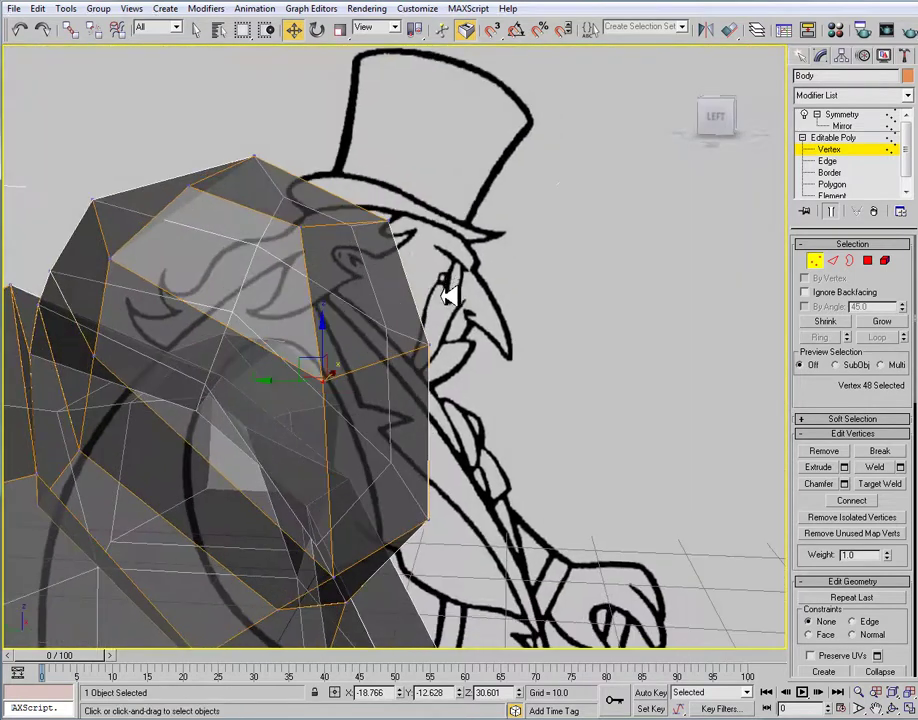
pyautogui.scroll(-4, 451, 291)
pyautogui.keyDown('alt'); pyautogui.moveTo(404, 340); pyautogui.dragTo(462, 284, button='middle'); pyautogui.keyUp('alt')
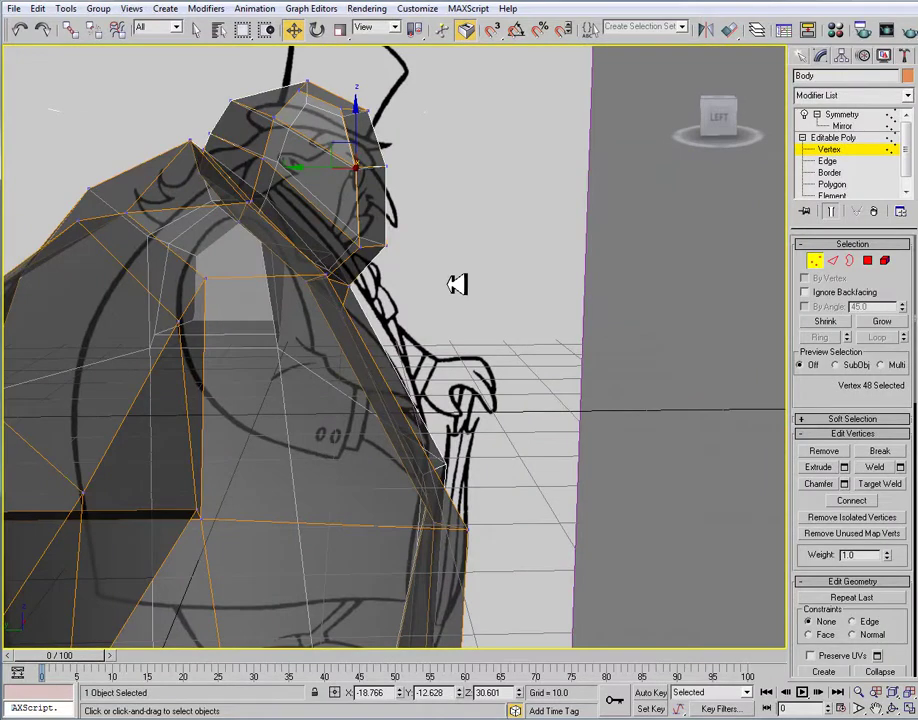
pyautogui.press('l')
pyautogui.scroll(6, 410, 348)
pyautogui.moveTo(452, 241); pyautogui.dragTo(444, 304, button='middle')
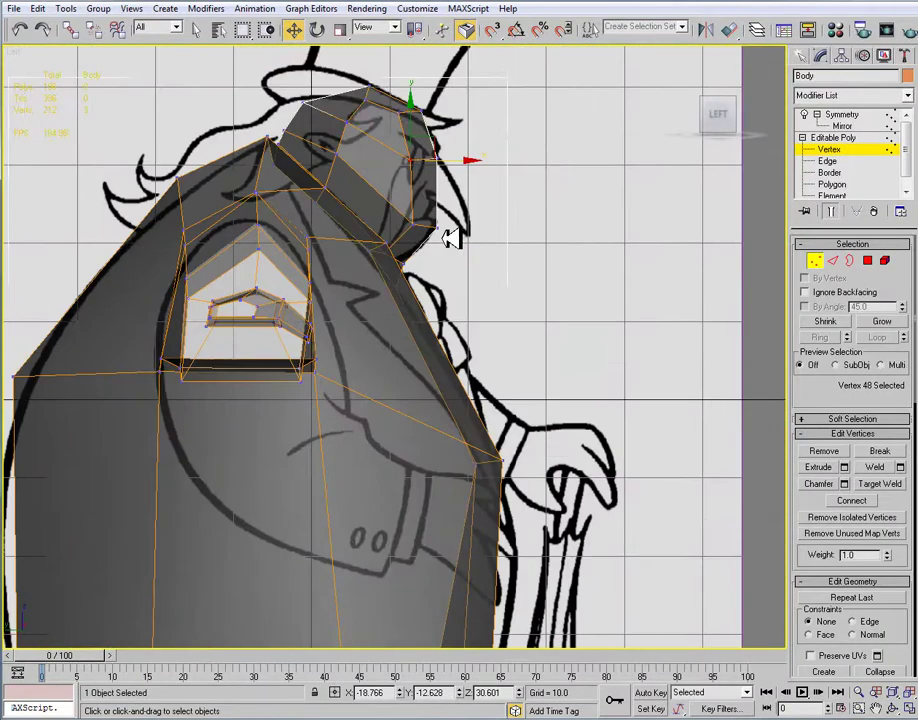
pyautogui.click(416, 228)
pyautogui.moveTo(421, 195); pyautogui.dragTo(421, 190)
pyautogui.hotkey('ctrl', 'z')
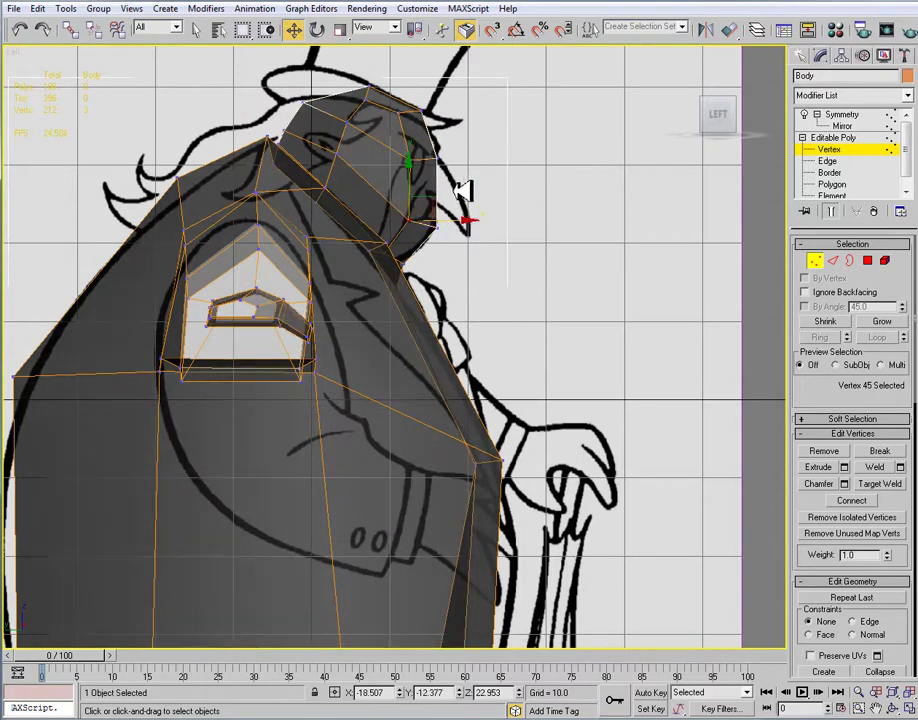
# Move the top and back vertices of the head outward in the left view, placing the back vertex at Y 4.466 and Z 35.878.
pyautogui.moveTo(436, 169); pyautogui.dragTo(436, 199, button='middle')
pyautogui.moveTo(391, 129); pyautogui.dragTo(375, 84)
pyautogui.moveTo(293, 124); pyautogui.dragTo(293, 124)
pyautogui.moveTo(384, 147); pyautogui.dragTo(374, 139)
pyautogui.moveTo(325, 101); pyautogui.dragTo(320, 141)
pyautogui.moveTo(298, 93); pyautogui.dragTo(298, 87)
pyautogui.moveTo(293, 162); pyautogui.dragTo(289, 118)
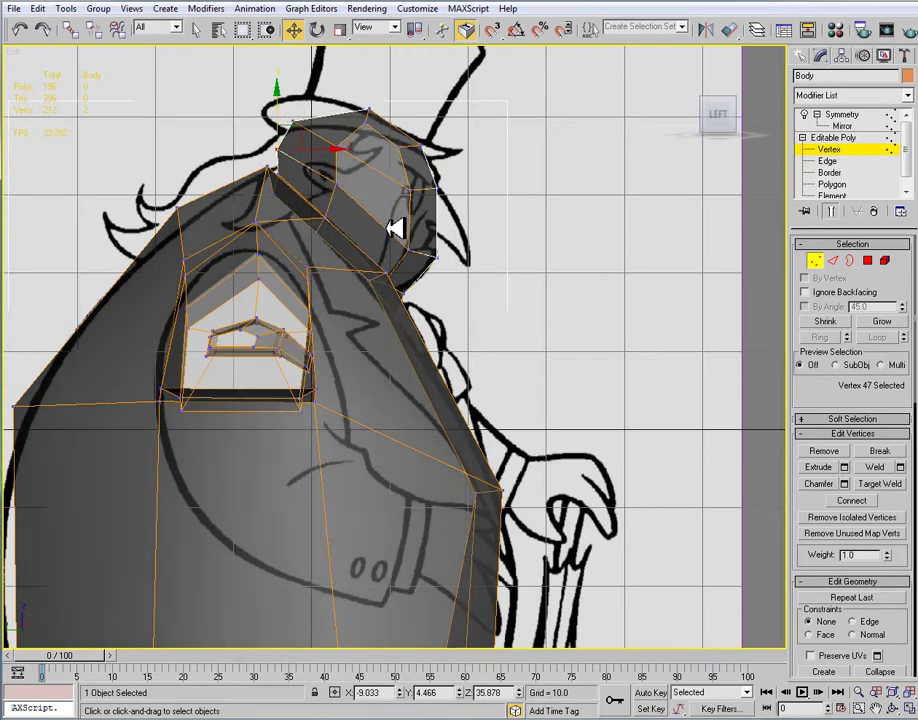
# Examine the mirrored head and body from several angles with the Symmetry result shown.
pyautogui.keyDown('alt'); pyautogui.moveTo(396, 229); pyautogui.dragTo(478, 318, button='middle'); pyautogui.keyUp('alt')
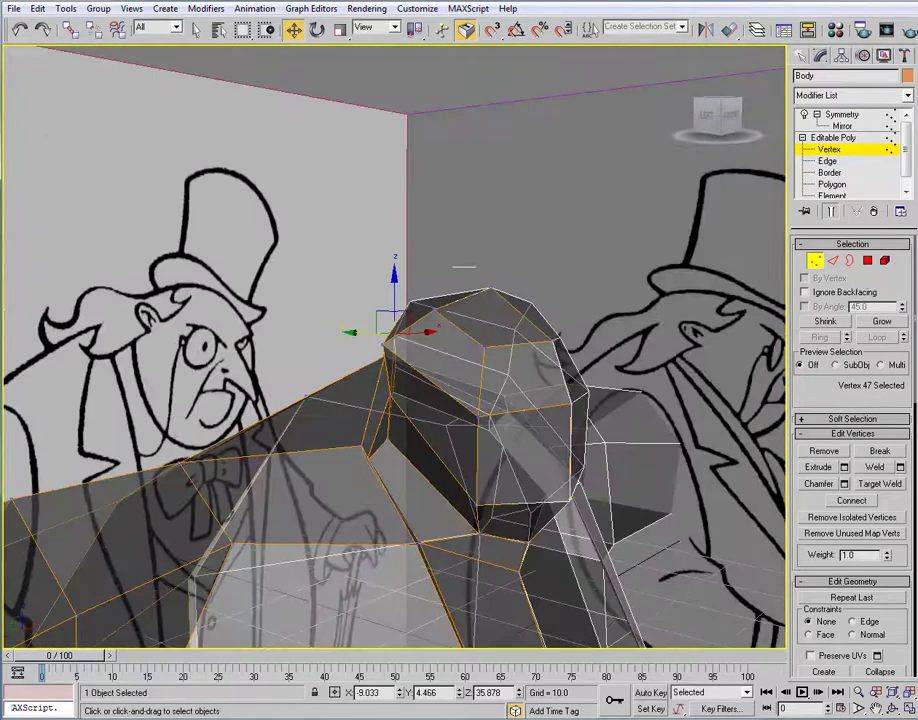
pyautogui.click(845, 113)
pyautogui.keyDown('alt'); pyautogui.moveTo(569, 316); pyautogui.dragTo(466, 298, button='middle'); pyautogui.keyUp('alt')
pyautogui.scroll(-5, 466, 298)
pyautogui.moveTo(365, 300)
pyautogui.keyDown('alt'); pyautogui.mouseDown(button='middle')
pyautogui.moveTo(381, 298)
pyautogui.moveTo(457, 346)
pyautogui.moveTo(434, 348)
pyautogui.moveTo(420, 334)
pyautogui.moveTo(428, 325)
pyautogui.moveTo(438, 365)
pyautogui.moveTo(418, 328)
pyautogui.moveTo(432, 328)
pyautogui.mouseUp(button='middle'); pyautogui.keyUp('alt')
pyautogui.scroll(5, 431, 324)
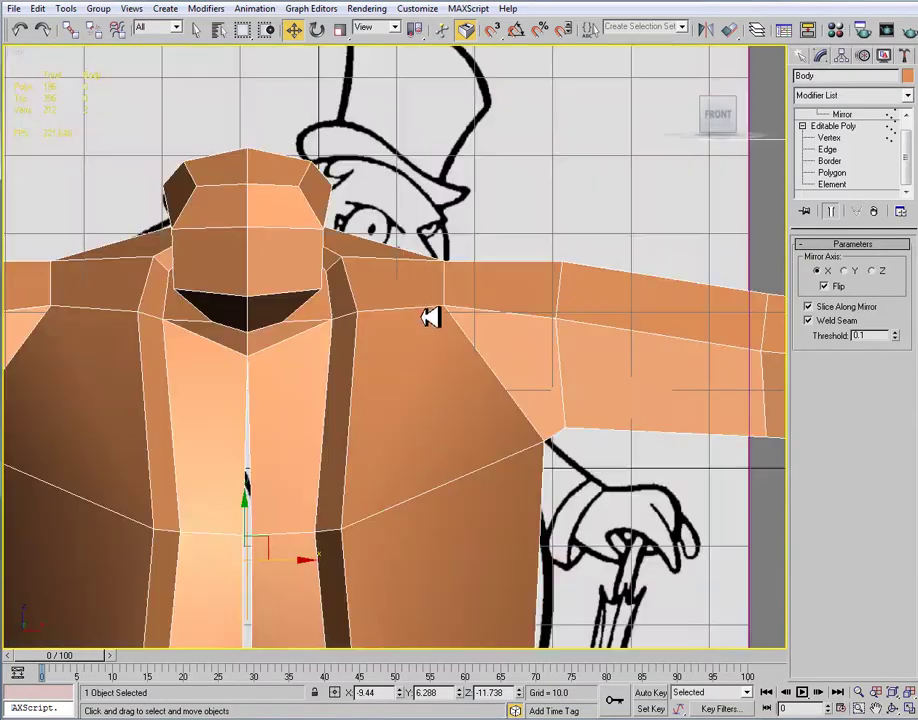
pyautogui.moveTo(431, 284); pyautogui.dragTo(463, 124, button='middle')
# Flatten the body half's open centre border along X and shift it onto the mirror plane to close the gap down the front.
pyautogui.click(833, 137)
pyautogui.scroll(-5, 413, 328)
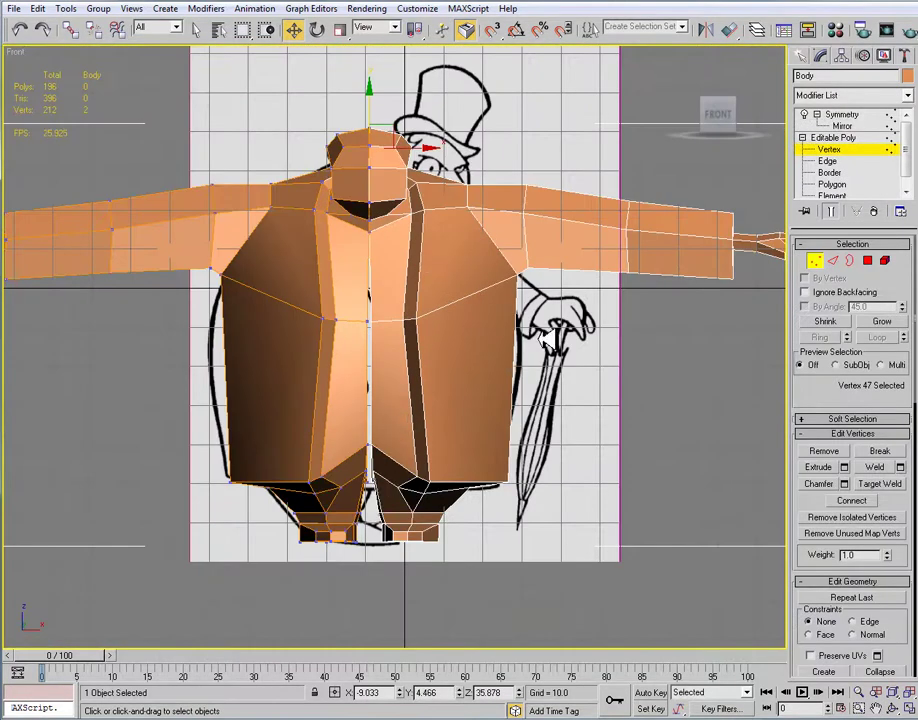
pyautogui.click(834, 260)
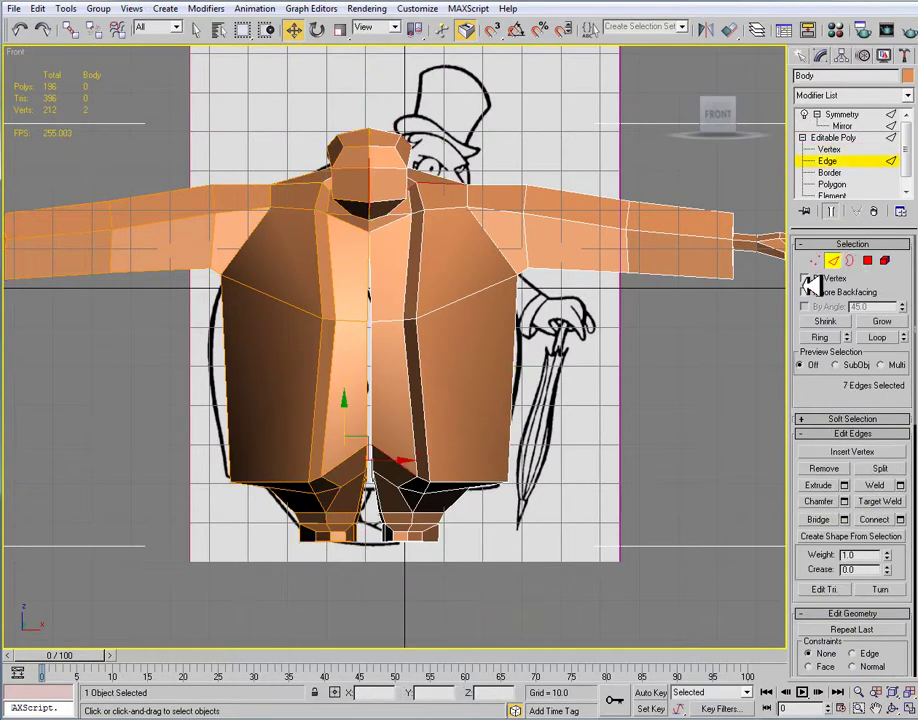
pyautogui.click(850, 260)
pyautogui.click(377, 397)
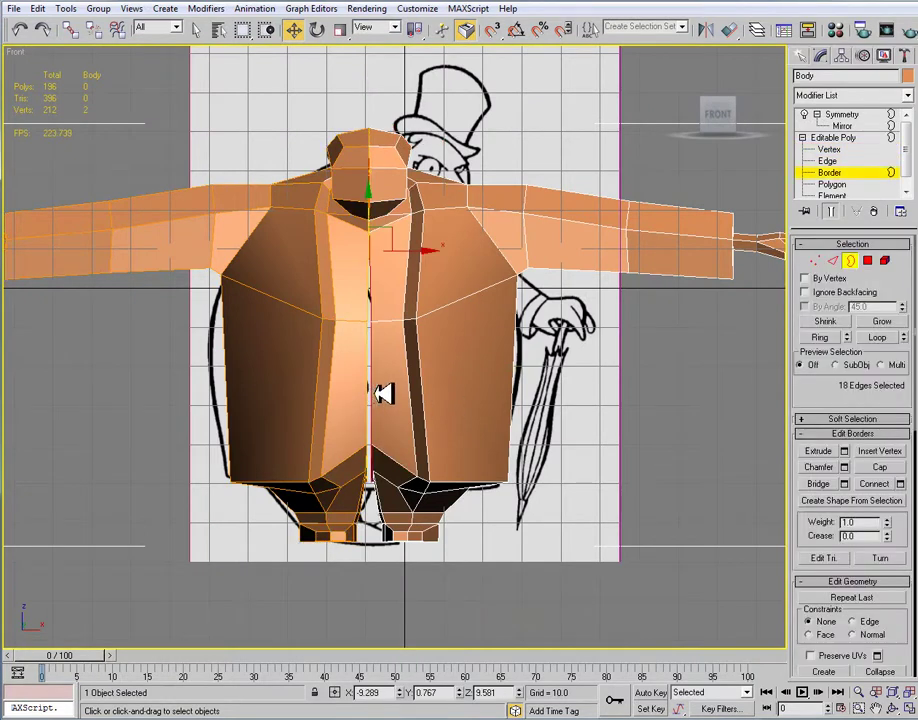
pyautogui.press('r')
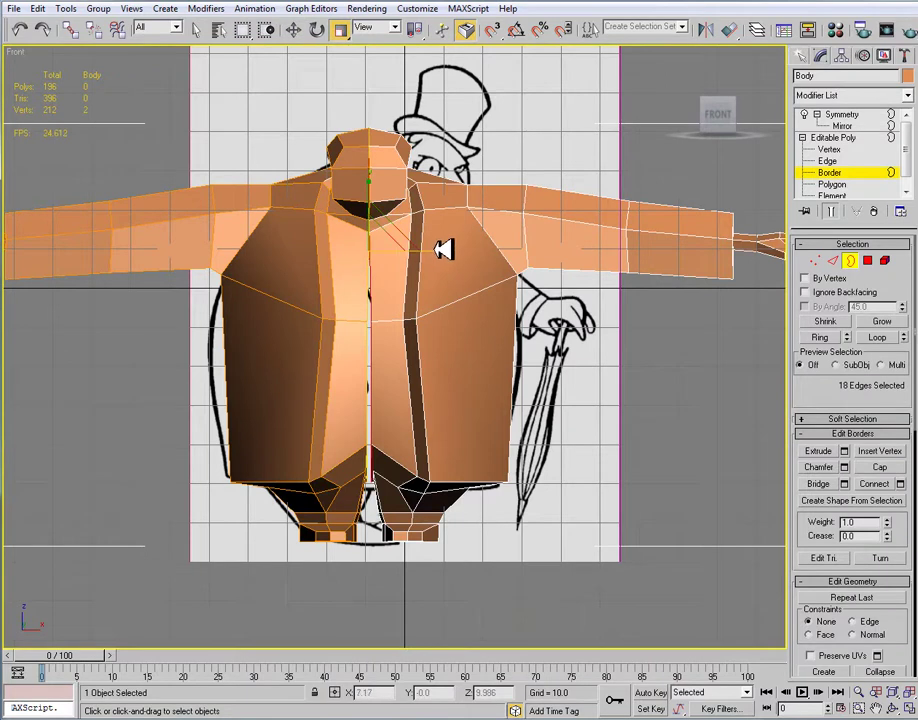
pyautogui.moveTo(404, 251); pyautogui.dragTo(256, 256)
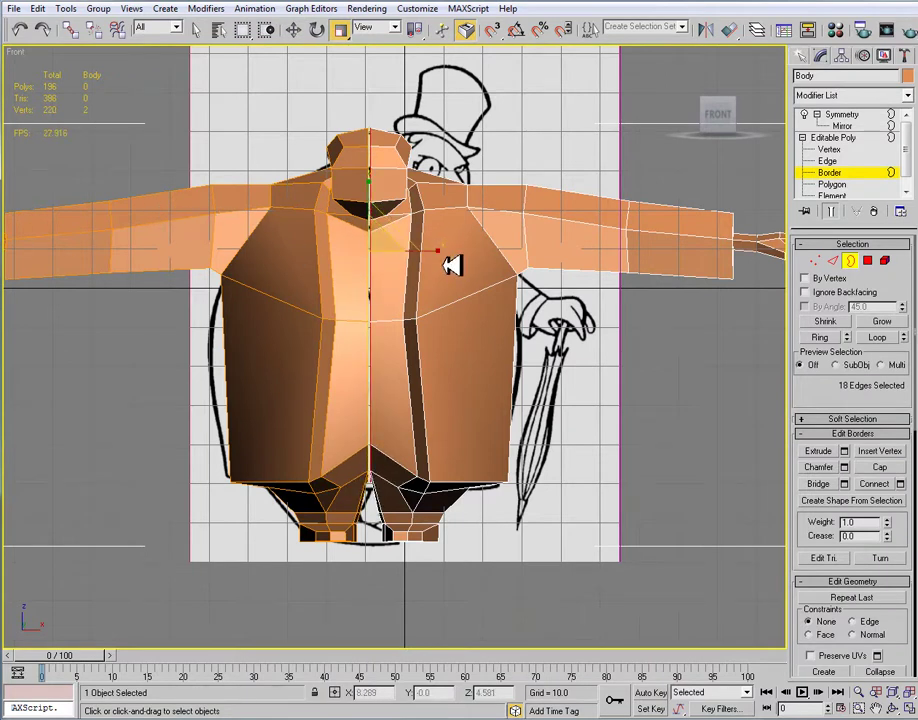
pyautogui.moveTo(437, 251); pyautogui.dragTo(72, 237)
pyautogui.press('w')
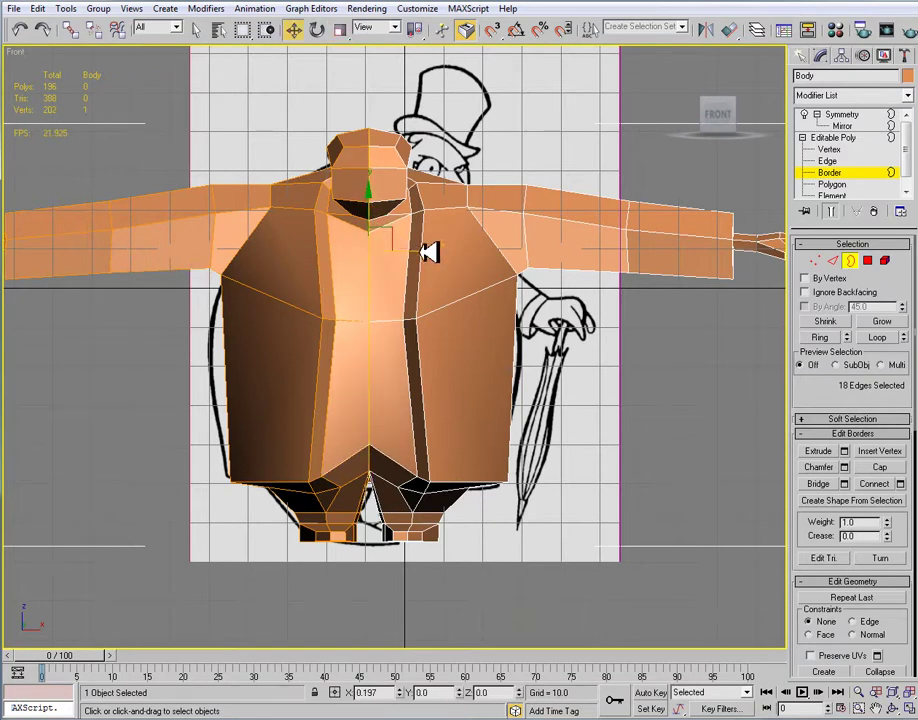
# Examine the welded centre seam and the head with the Symmetry result shown.
pyautogui.click(845, 116)
pyautogui.keyDown('alt'); pyautogui.moveTo(467, 301); pyautogui.dragTo(460, 252, button='middle'); pyautogui.keyUp('alt')
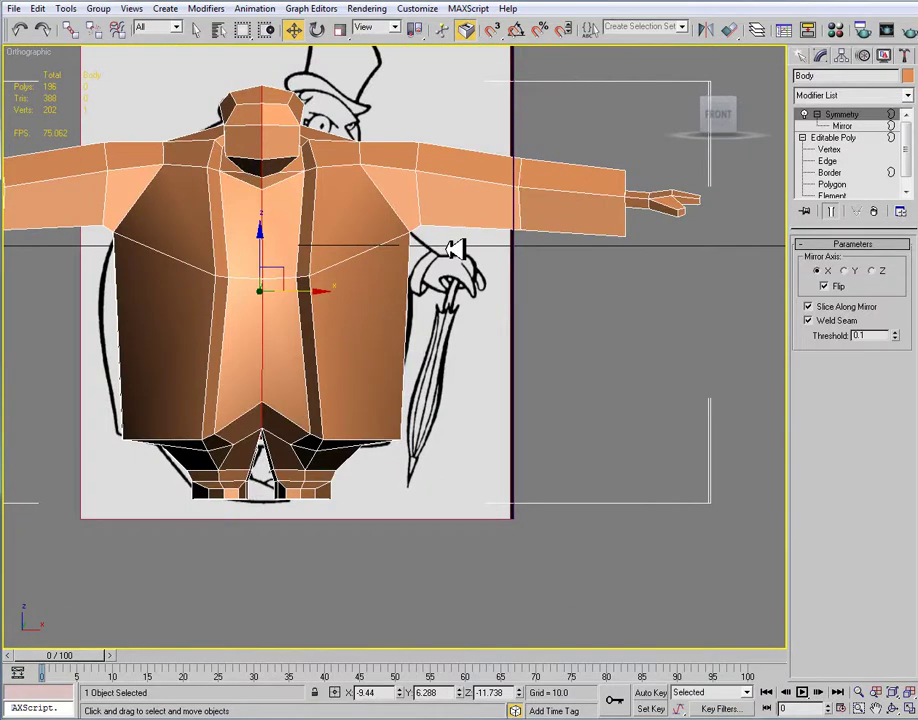
pyautogui.scroll(5, 452, 260)
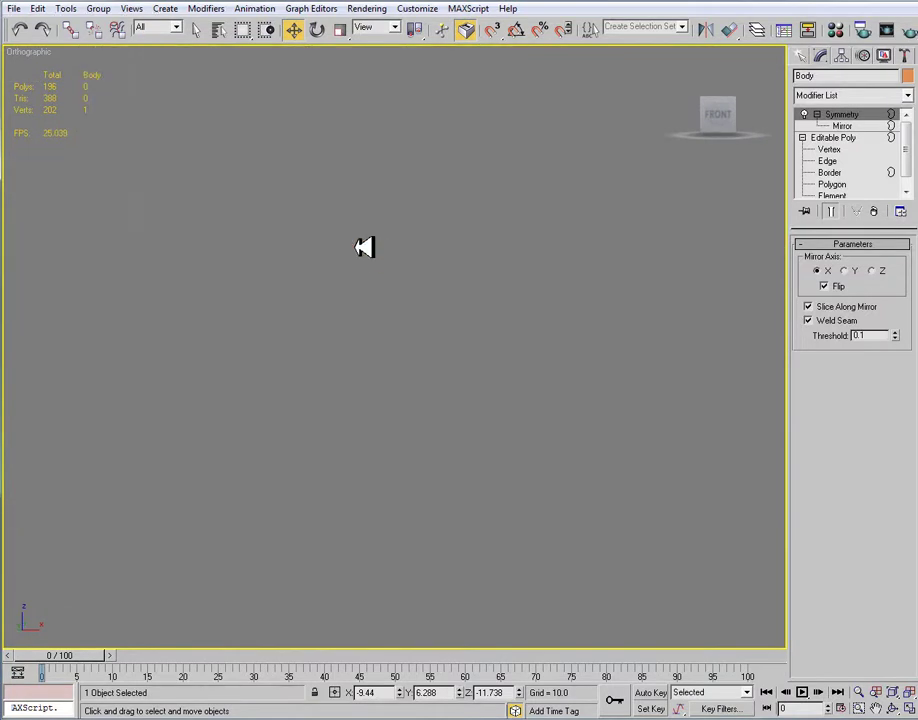
pyautogui.scroll(-5, 363, 247)
pyautogui.scroll(5, 370, 242)
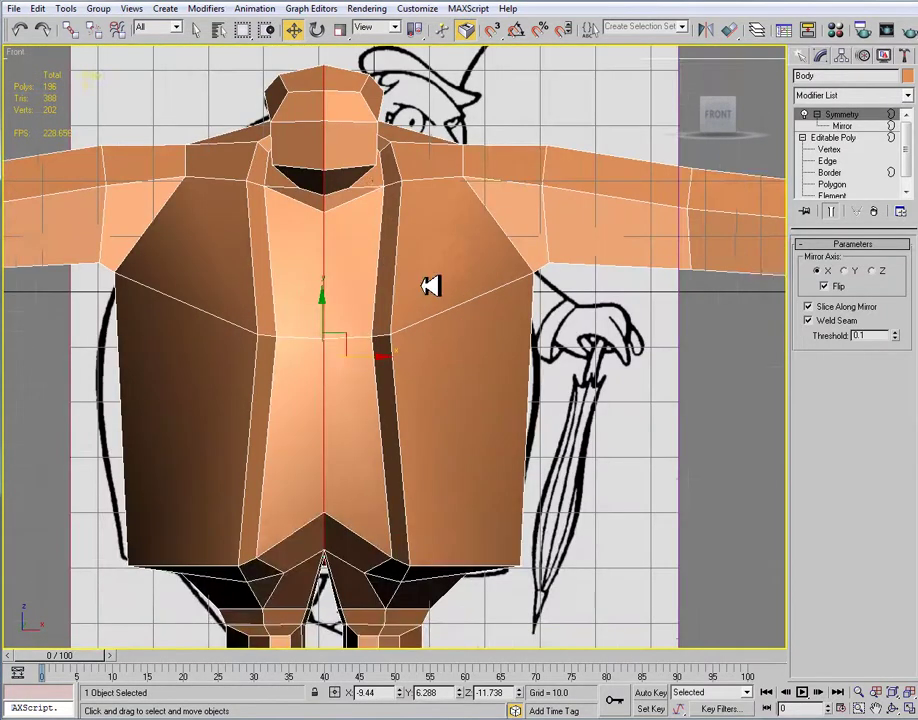
pyautogui.scroll(-1, 422, 302)
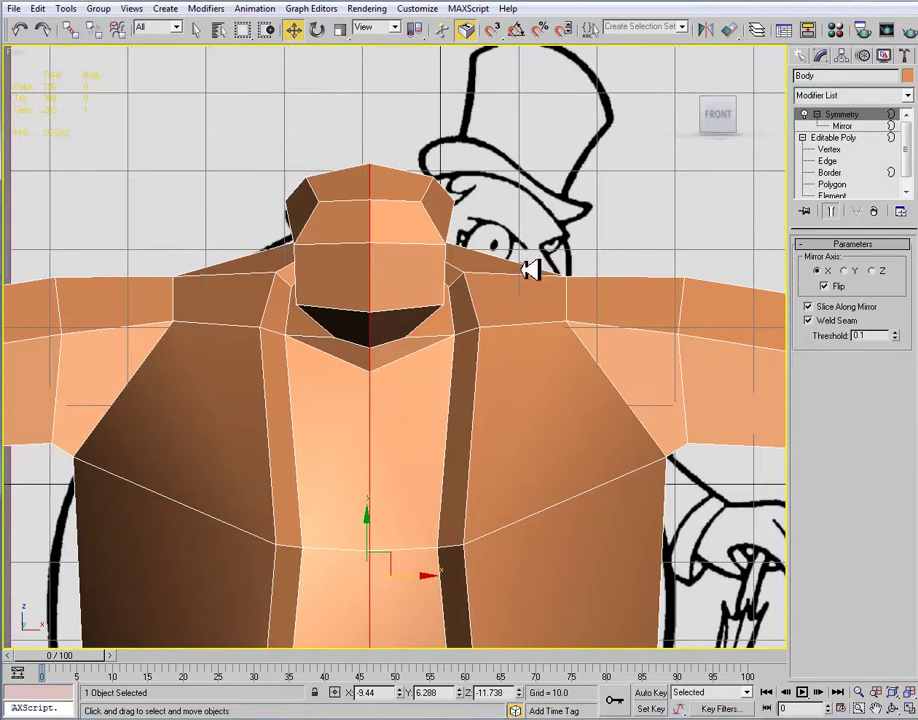
pyautogui.moveTo(440, 262); pyautogui.dragTo(464, 266, button='middle')
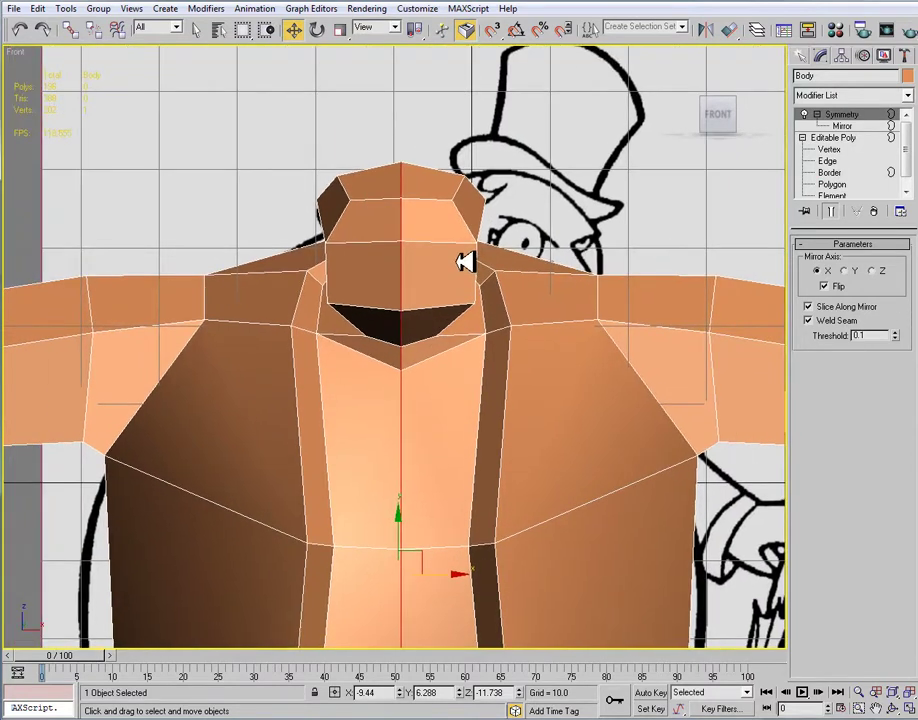
# Inset the front face polygon of the head, using the Group inset type.
pyautogui.click(855, 170)
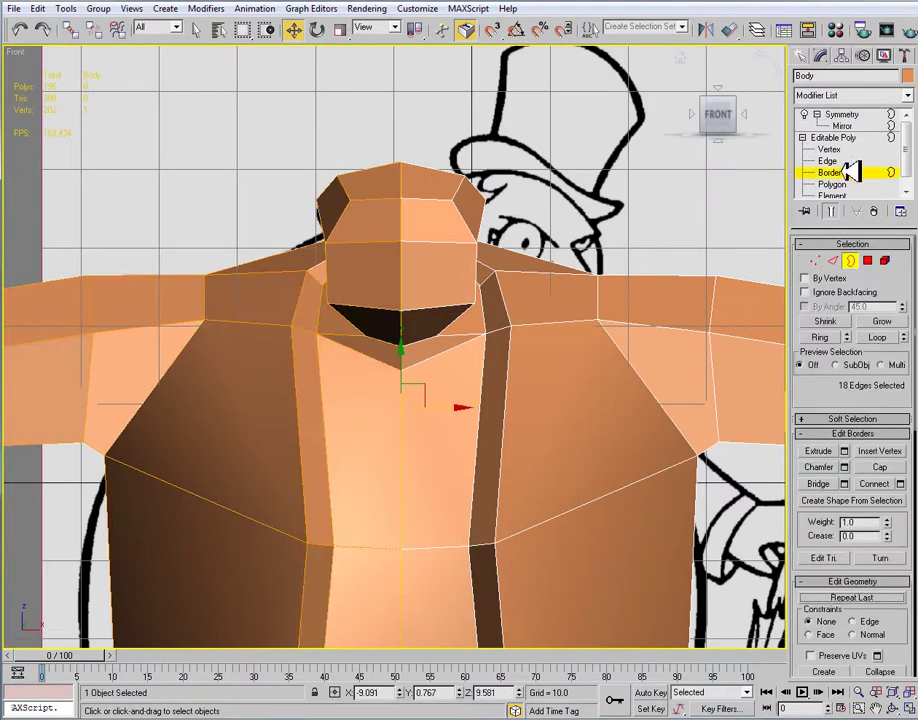
pyautogui.click(845, 185)
pyautogui.click(385, 277)
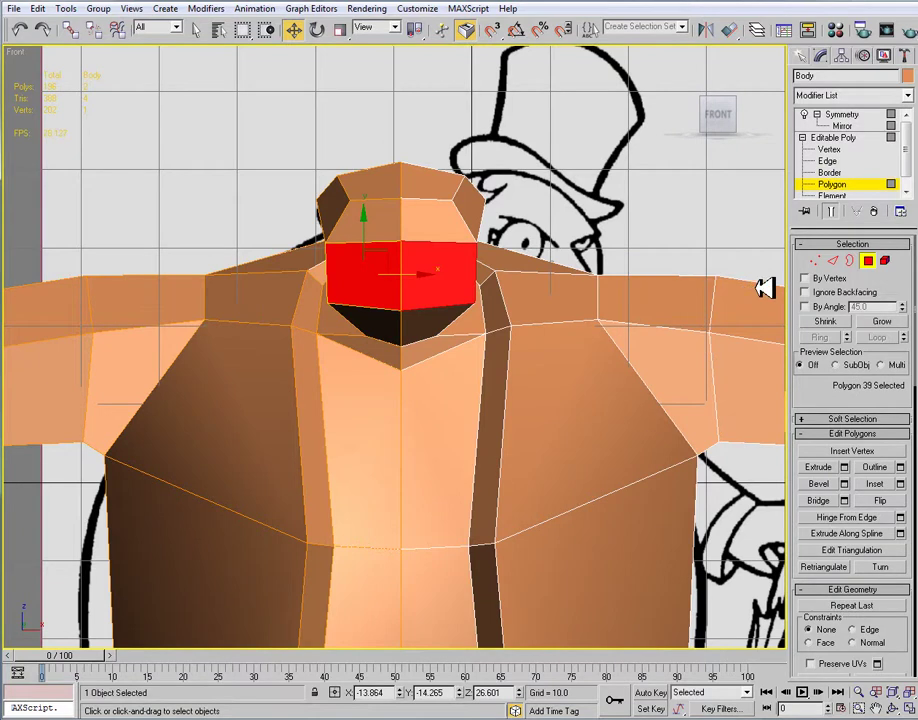
pyautogui.click(901, 483)
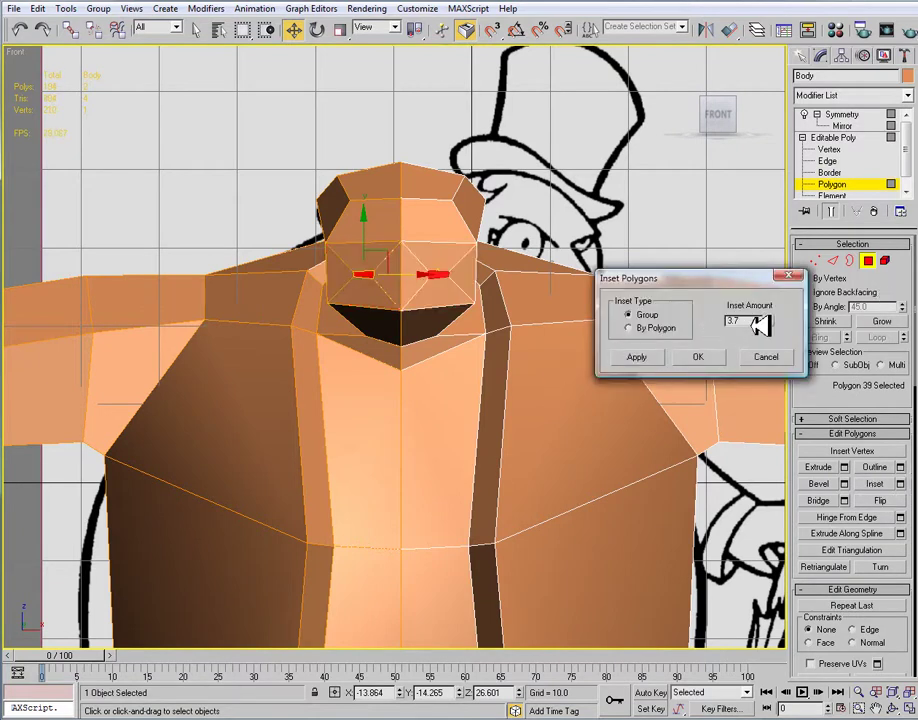
pyautogui.moveTo(778, 320)
pyautogui.mouseDown()
pyautogui.moveTo(783, 309)
pyautogui.moveTo(779, 334)
pyautogui.mouseUp()
pyautogui.click(718, 357)
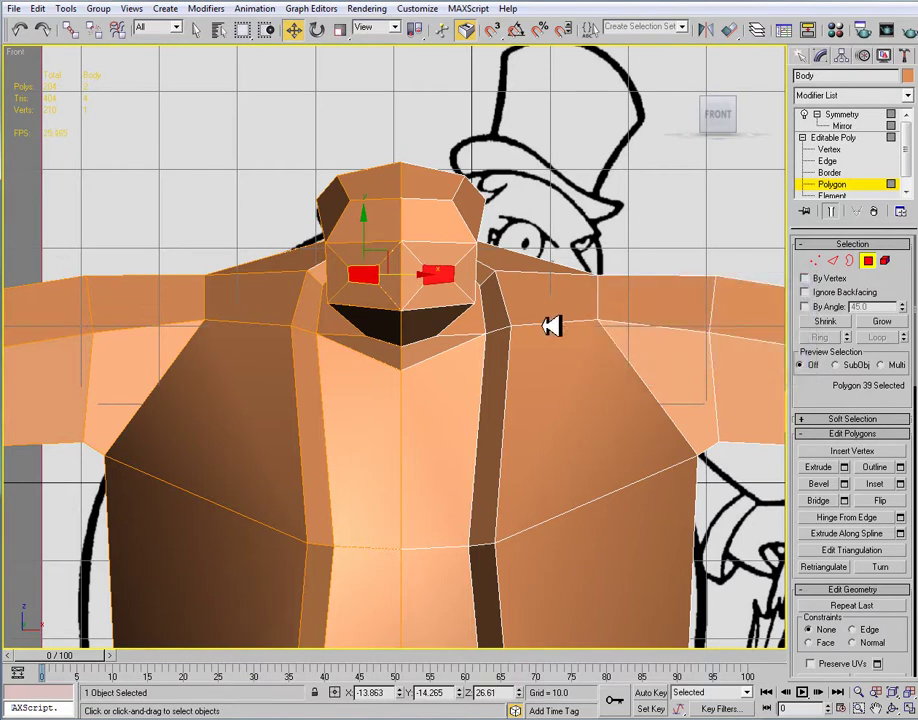
# Move the inset face polygon toward the centre line to X -11.527 and forward to Y -15.247.
pyautogui.press('r')
pyautogui.moveTo(434, 268)
pyautogui.mouseDown()
pyautogui.moveTo(408, 268)
pyautogui.moveTo(440, 275)
pyautogui.mouseUp()
pyautogui.press('w')
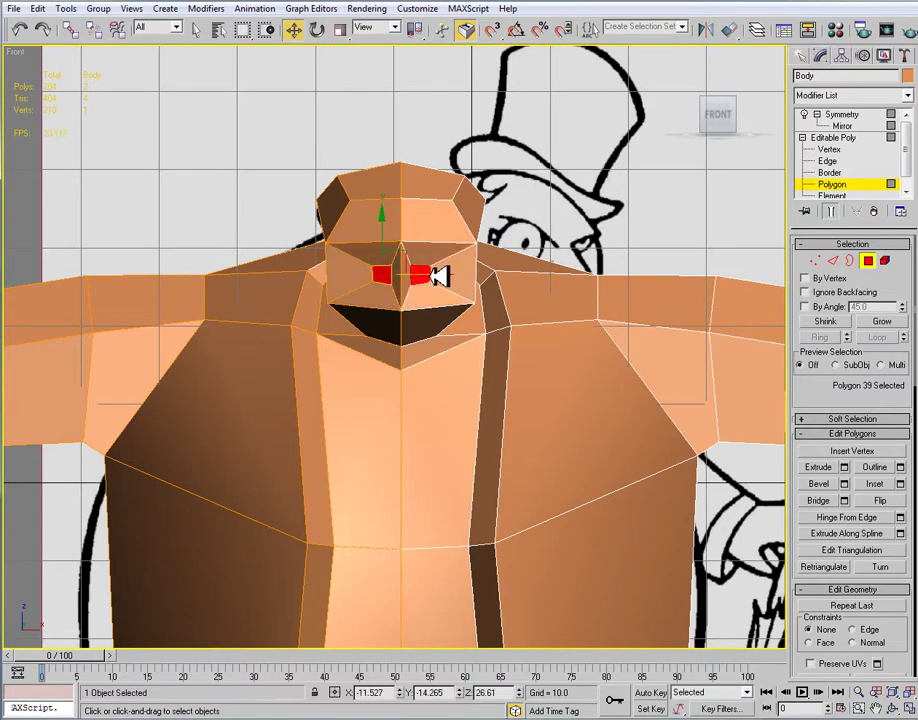
pyautogui.press('l')
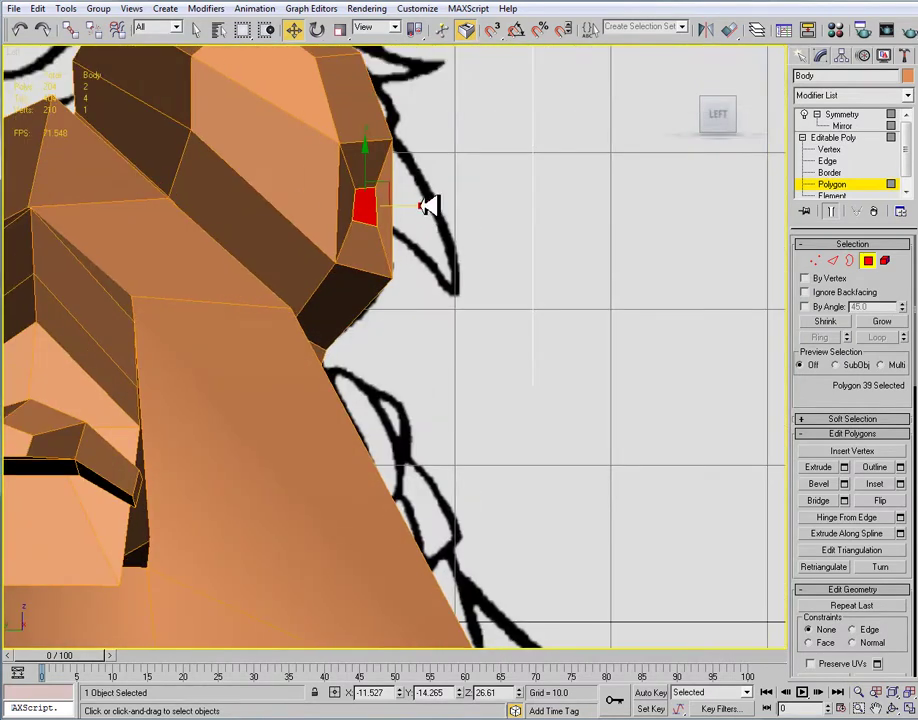
pyautogui.moveTo(425, 206); pyautogui.dragTo(443, 213)
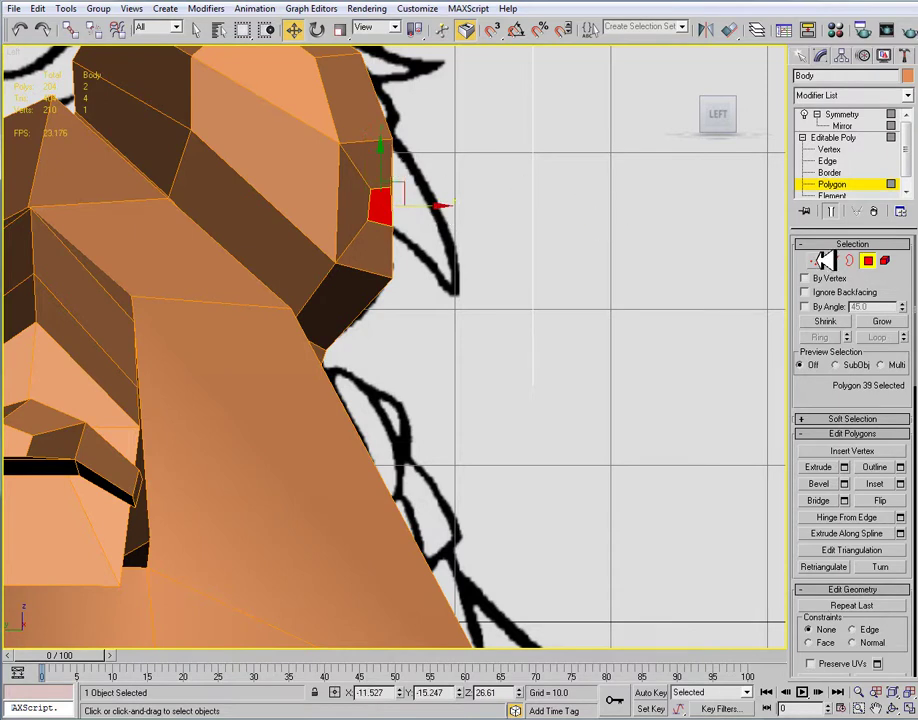
# Raise the two upper vertices of the inset polygon in the left view to make it taller.
pyautogui.click(818, 258)
pyautogui.moveTo(390, 150); pyautogui.dragTo(391, 119)
pyautogui.moveTo(410, 240); pyautogui.dragTo(365, 206)
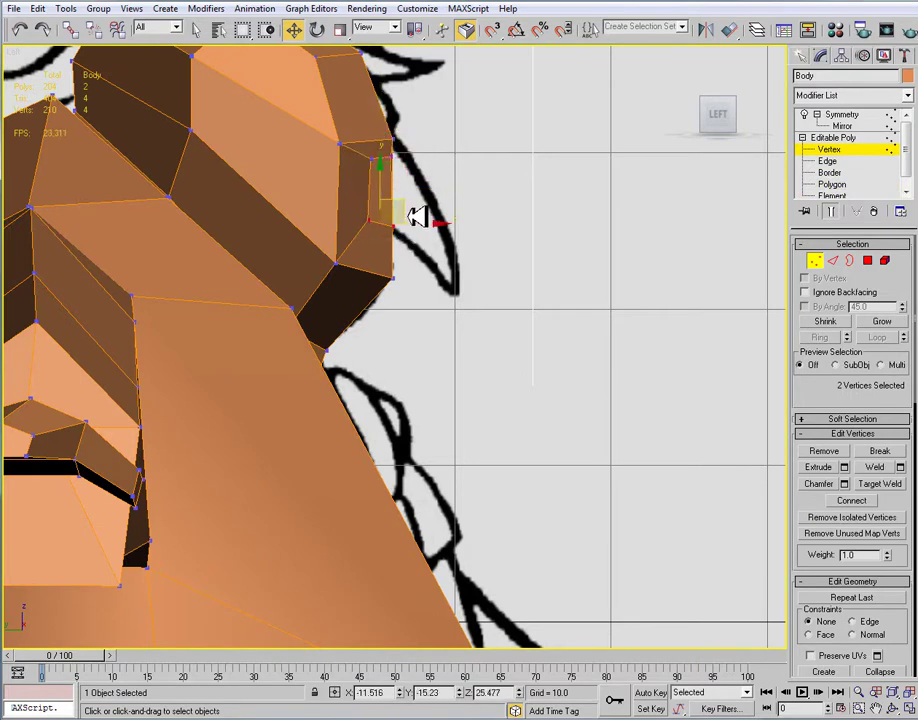
pyautogui.click(424, 222)
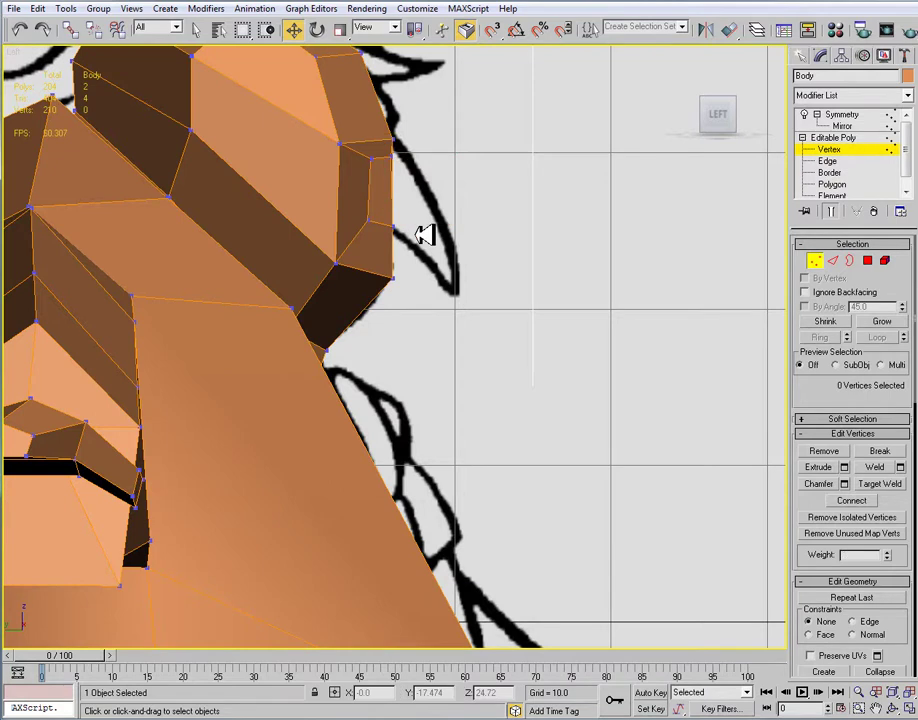
# Delete the narrow polygon between the inset face and the centre line of the head.
pyautogui.press('f')
pyautogui.scroll(3, 422, 258)
pyautogui.moveTo(406, 247); pyautogui.dragTo(402, 260, button='middle')
pyautogui.click(868, 261)
pyautogui.click(400, 236)
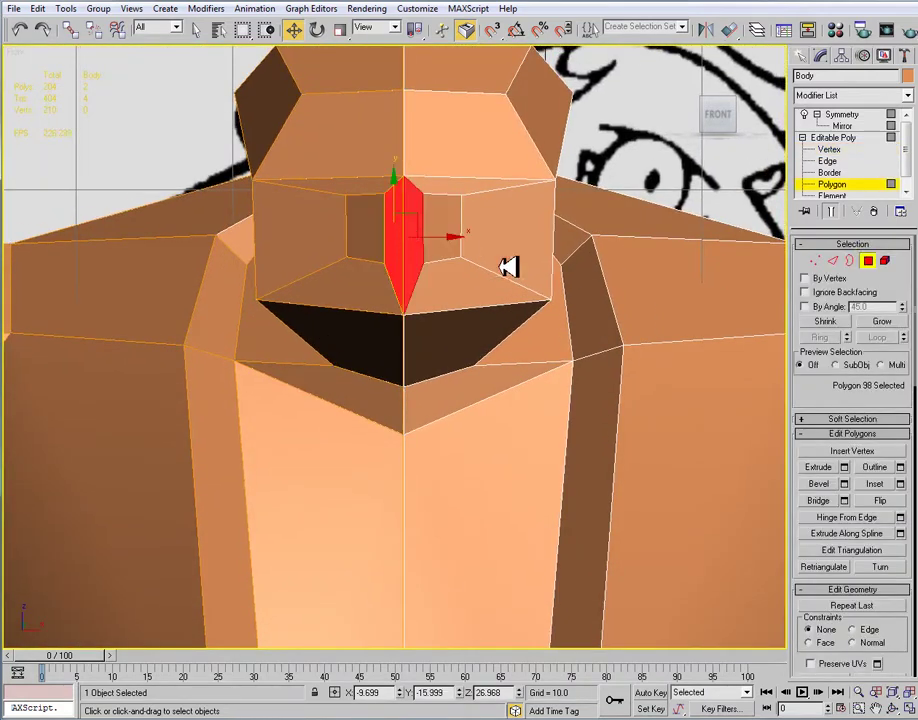
pyautogui.press('Delete')
# Move the inset's two inner vertices 1.12 along X onto the centre line.
pyautogui.click(815, 260)
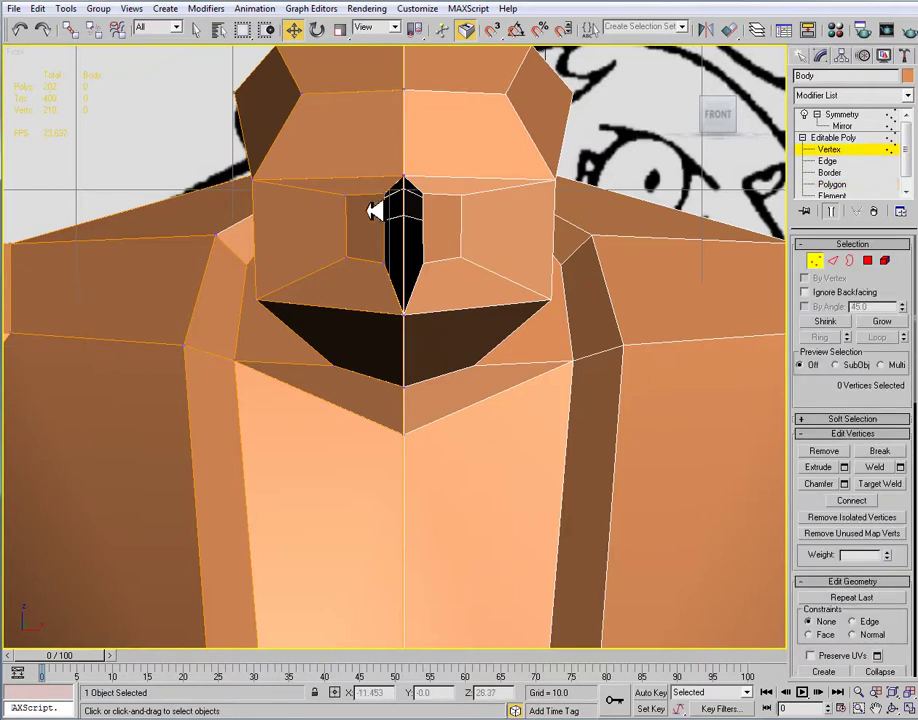
pyautogui.click(401, 182)
pyautogui.keyDown('ctrl'); pyautogui.click(384, 262); pyautogui.keyUp('ctrl')
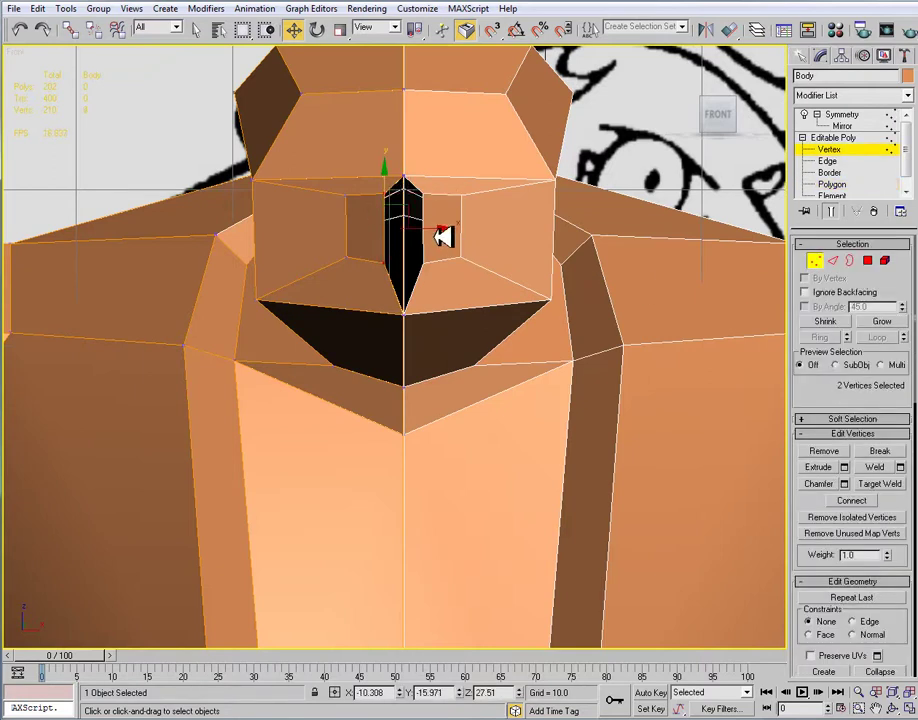
pyautogui.moveTo(443, 229); pyautogui.dragTo(459, 236)
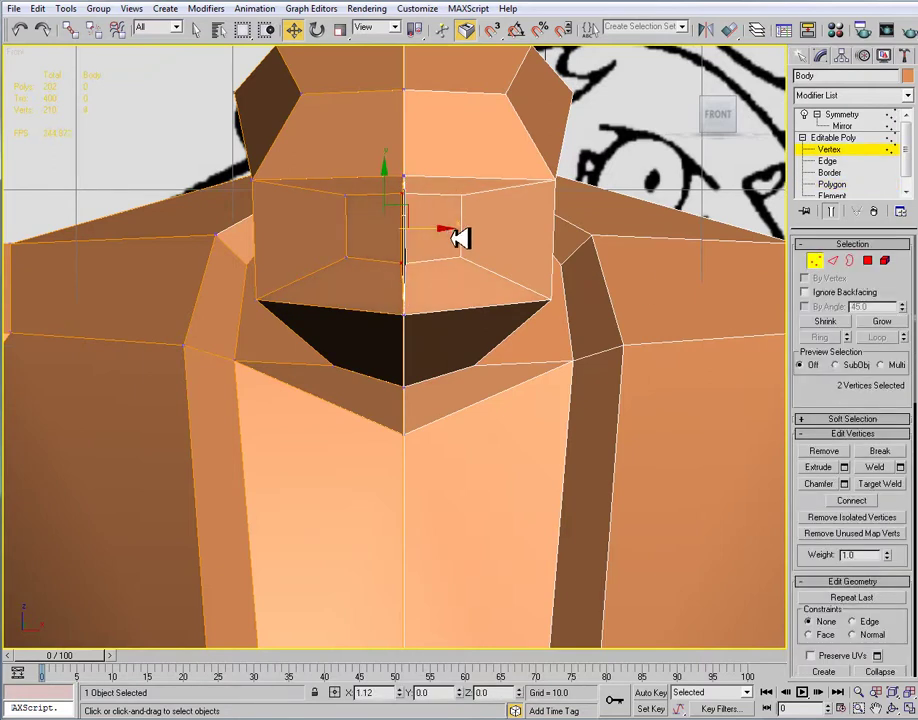
# Scale the inset's two outer vertices vertically, move them forward to Y -15.274 and rotate them slightly in the left view.
pyautogui.moveTo(328, 188); pyautogui.dragTo(421, 229)
pyautogui.press('r')
pyautogui.moveTo(371, 160); pyautogui.dragTo(373, 182)
pyautogui.press('w')
pyautogui.press('l')
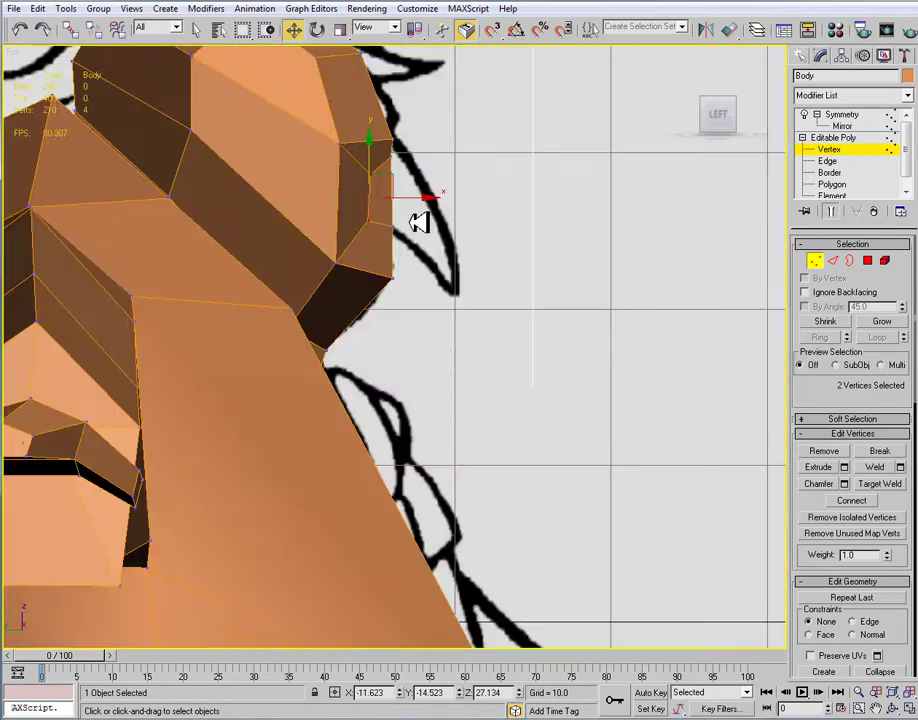
pyautogui.moveTo(420, 209); pyautogui.dragTo(380, 242)
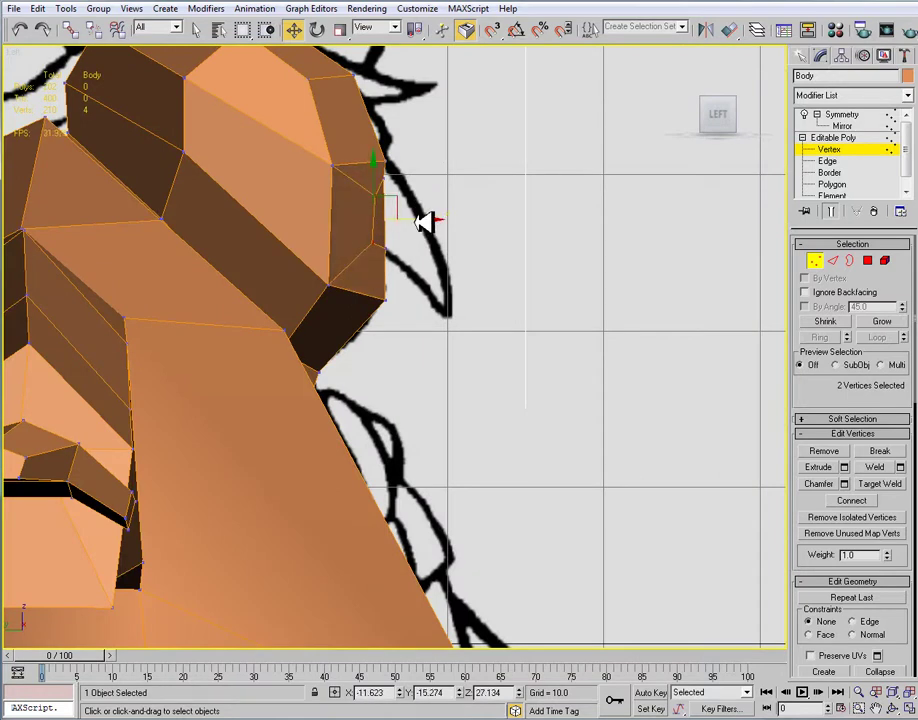
pyautogui.press('e')
pyautogui.moveTo(425, 198); pyautogui.dragTo(424, 200)
pyautogui.press('w')
pyautogui.click(578, 244)
# Bevel the inset polygon outward by Local Normal with height 2.633 and outline amount -0.37 to start the beak.
pyautogui.click(866, 260)
pyautogui.click(386, 224)
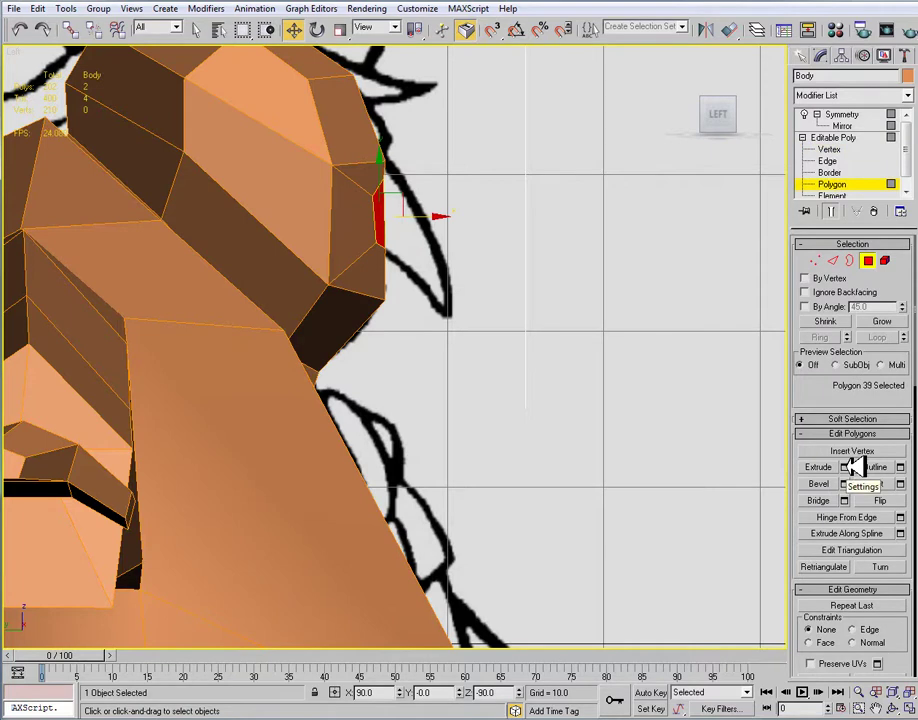
pyautogui.click(845, 484)
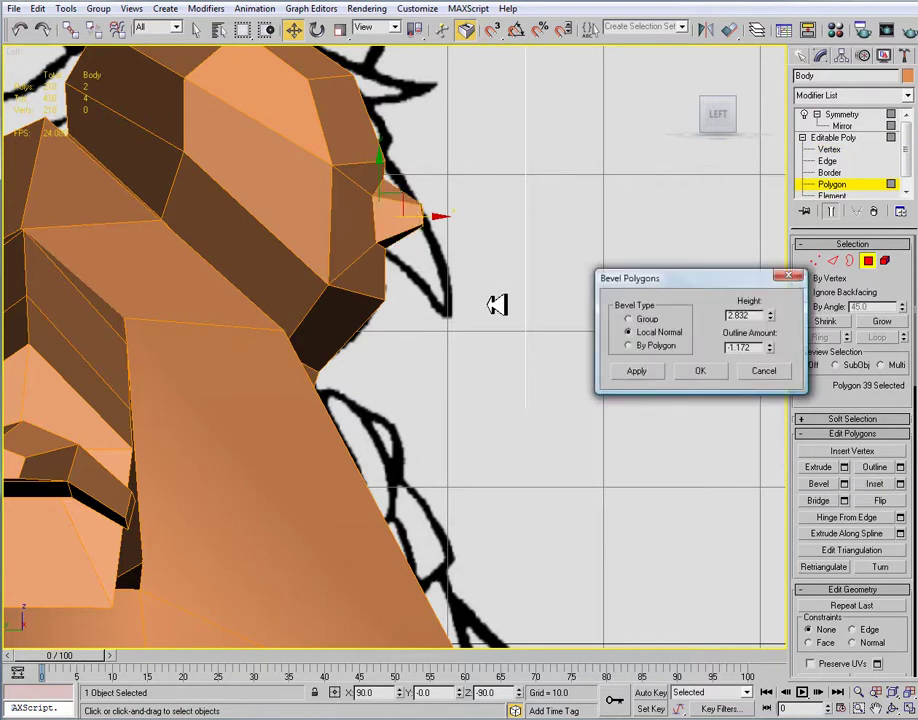
pyautogui.rightClick(769, 347)
pyautogui.moveTo(769, 319); pyautogui.dragTo(773, 372)
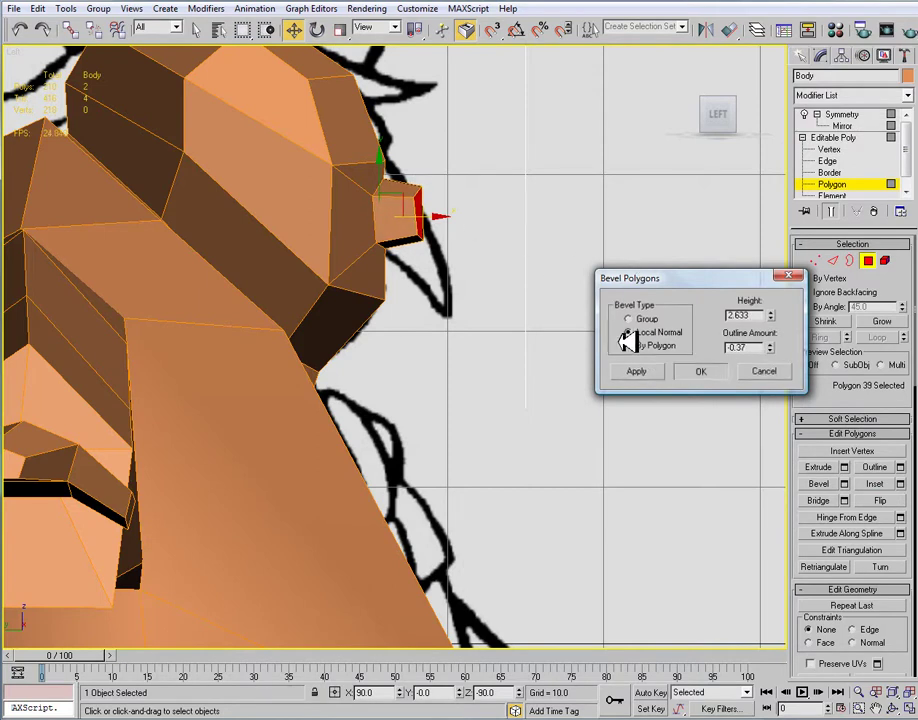
pyautogui.click(700, 371)
# Tilt and shrink the beak's end face and move it down along the reference outline to Y -18.187 and Z 25.229.
pyautogui.moveTo(424, 174); pyautogui.dragTo(472, 234)
pyautogui.press('e')
pyautogui.hotkey('ctrl', 'z')
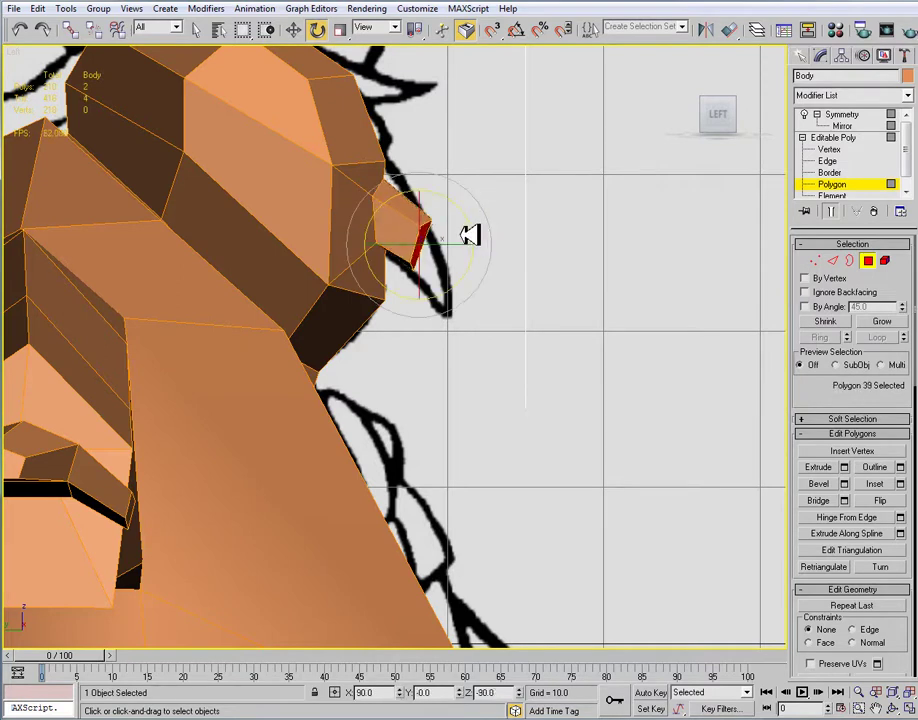
pyautogui.press('w')
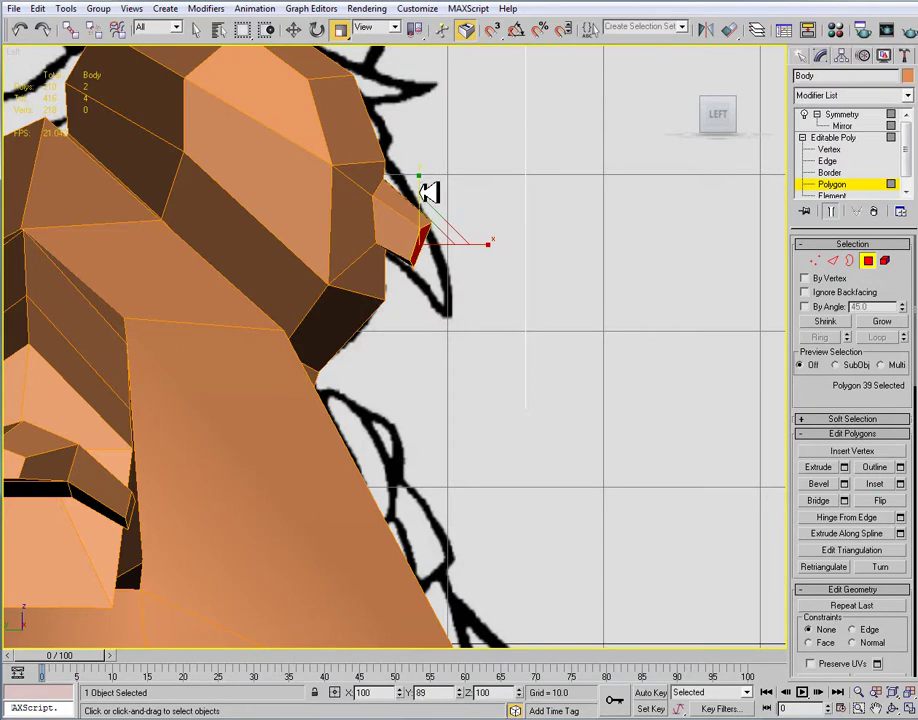
pyautogui.moveTo(430, 204); pyautogui.dragTo(429, 208)
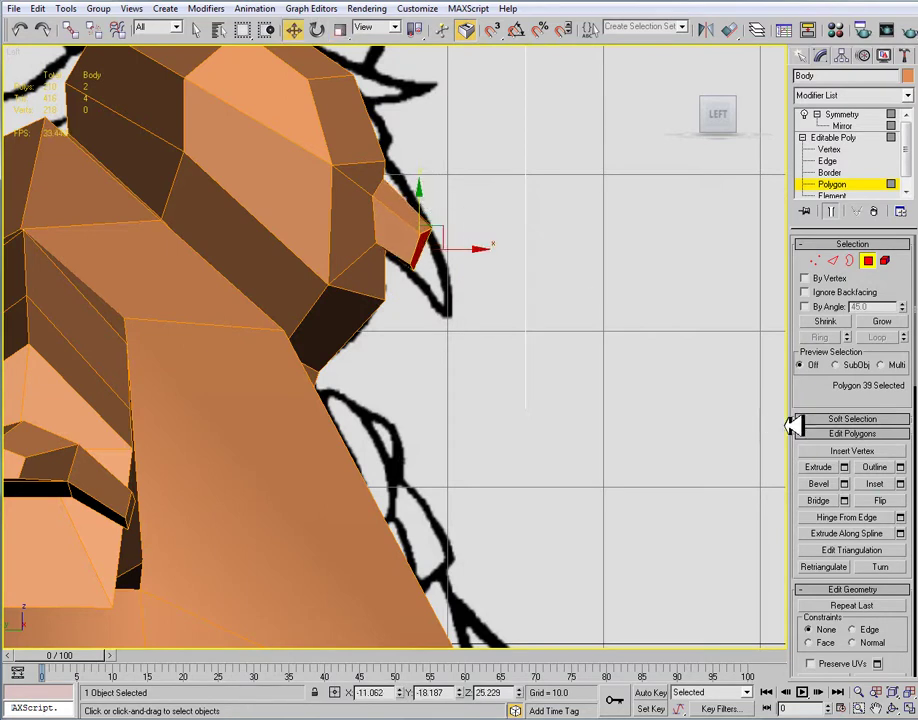
# Bevel the beak's end face with height 2.633 and outline amount -0.37, and move, rotate and scale it down to the reference tip at Y -20.541, Z 21.411.
pyautogui.click(843, 483)
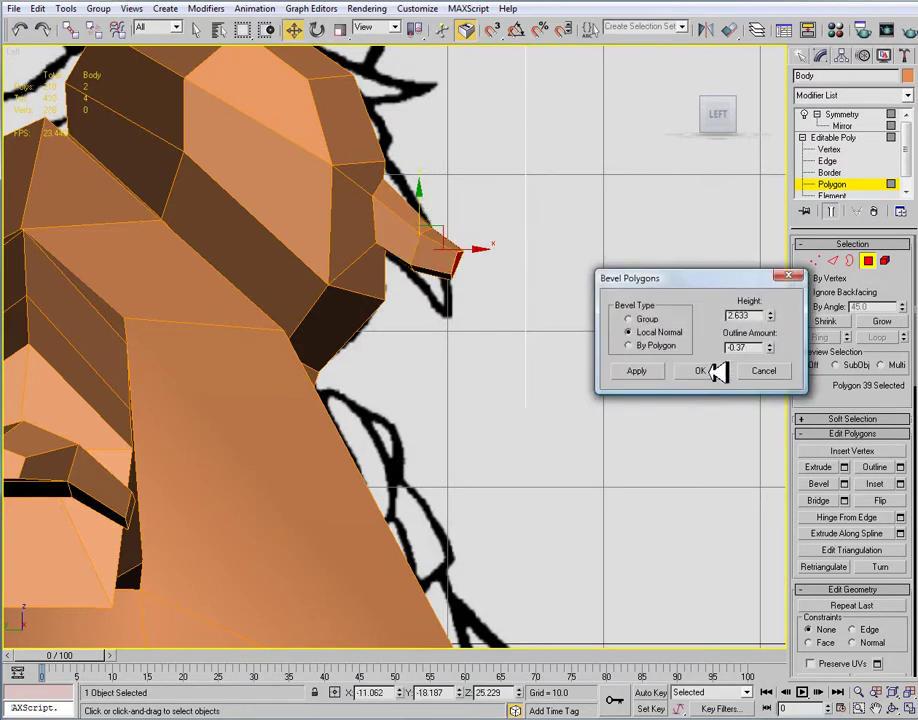
pyautogui.click(700, 371)
pyautogui.moveTo(467, 228); pyautogui.dragTo(463, 254)
pyautogui.press('e')
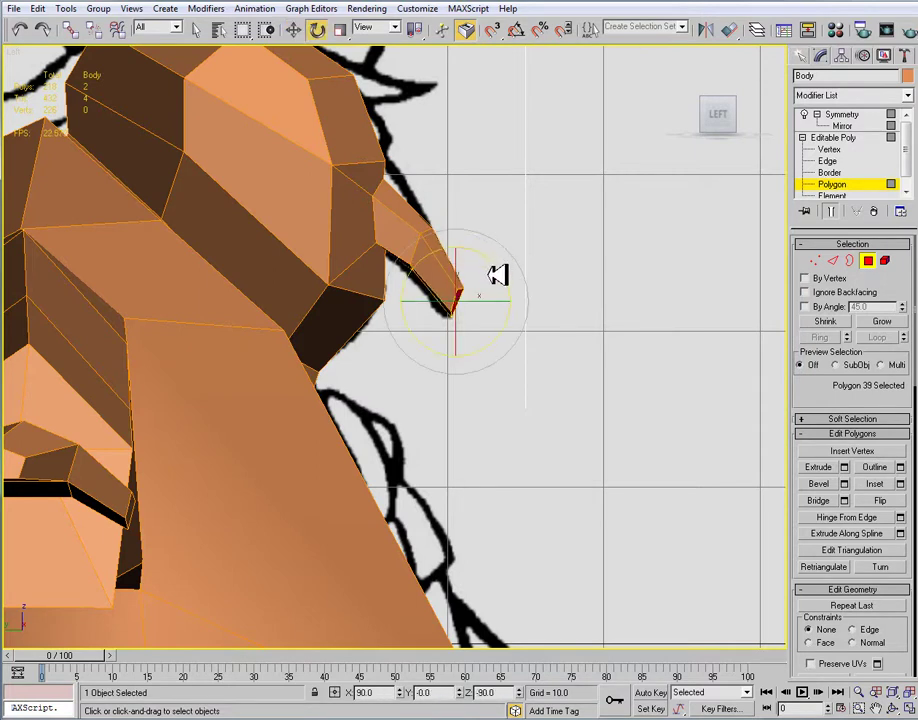
pyautogui.press('r')
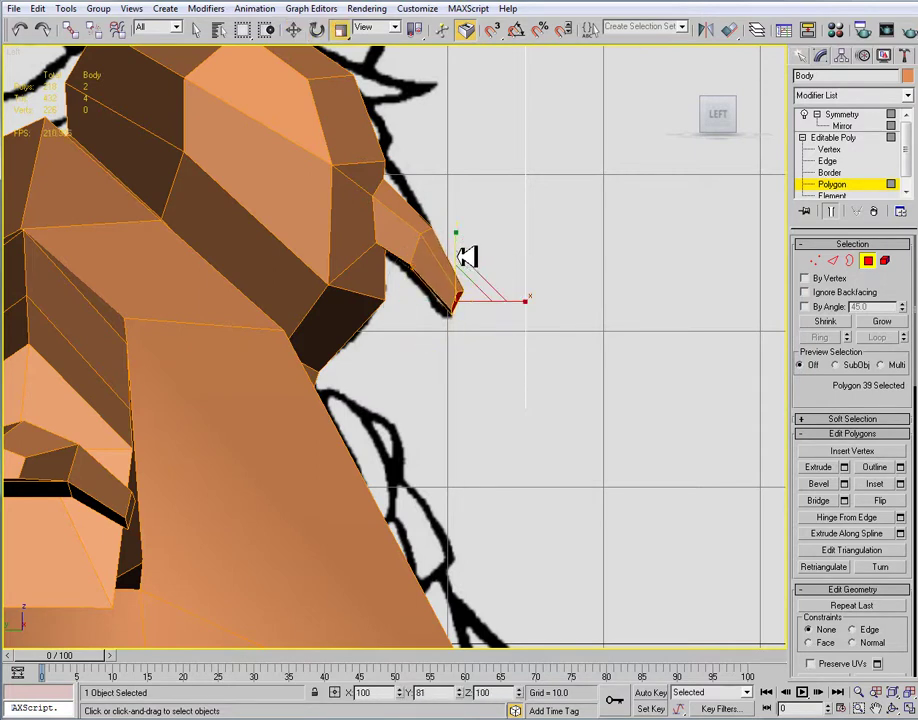
pyautogui.press('e')
pyautogui.press('w')
# Delete the beak's inner side polygons facing the centre line in the front view.
pyautogui.press('f')
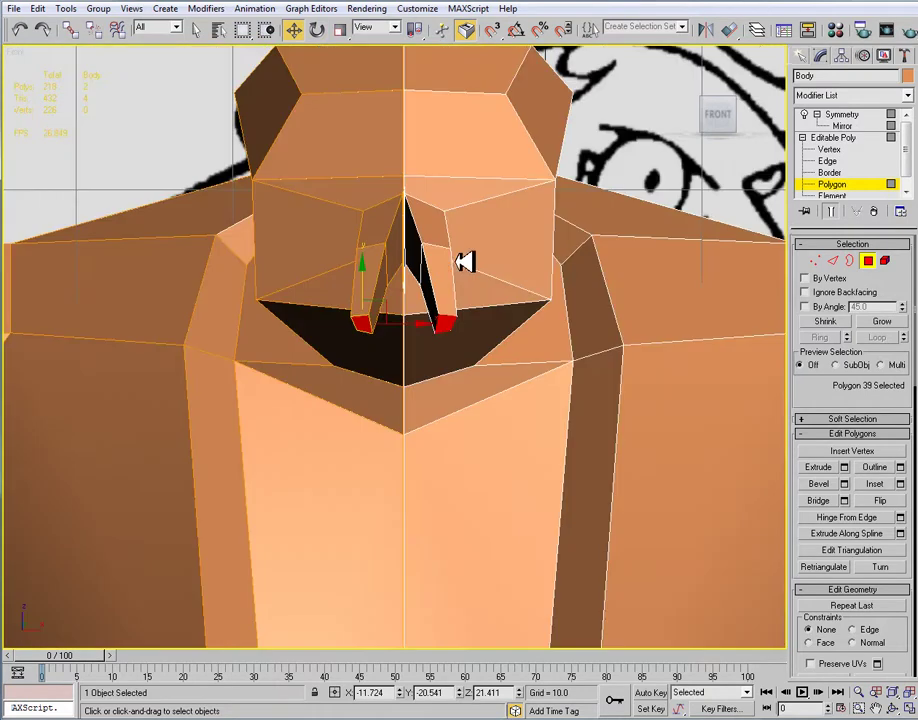
pyautogui.moveTo(466, 263); pyautogui.dragTo(451, 293, button='middle')
pyautogui.click(381, 250)
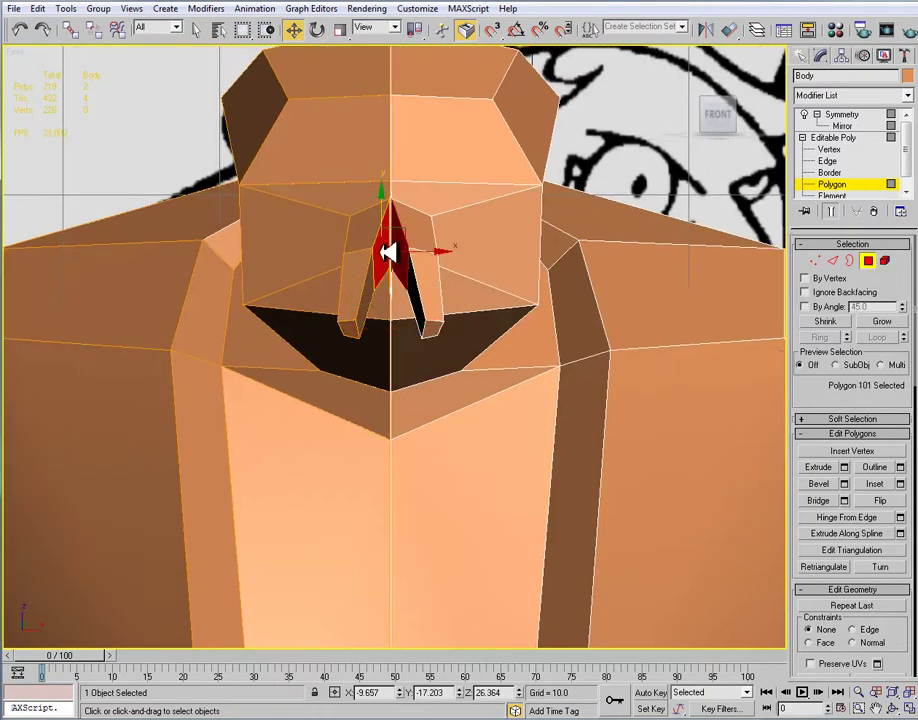
pyautogui.keyDown('ctrl'); pyautogui.click(376, 287); pyautogui.keyUp('ctrl')
pyautogui.press('Delete')
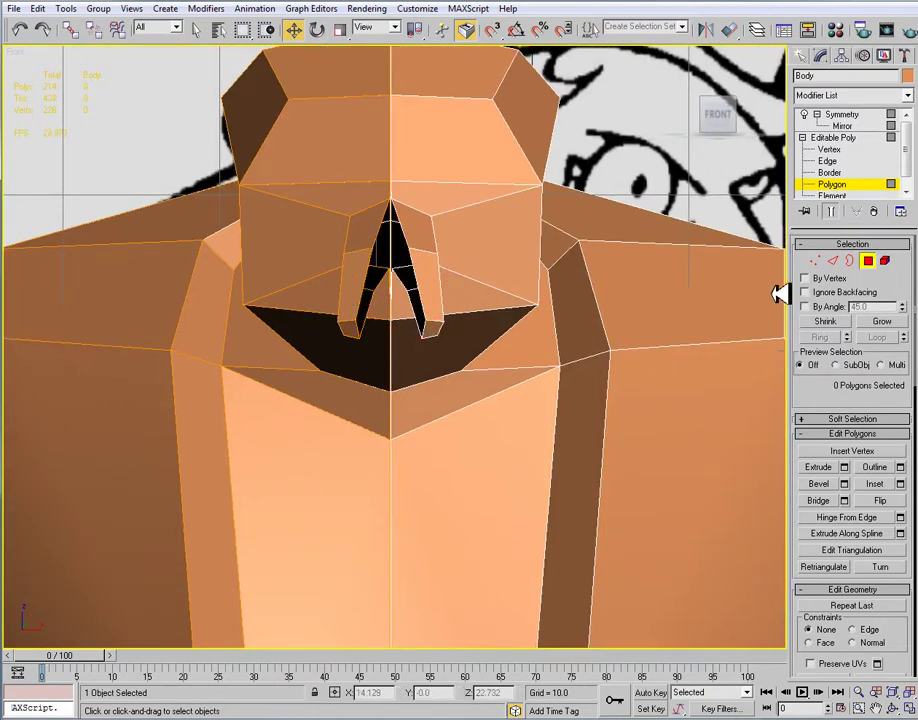
# Try to move the beak's vertices sideways toward the centre line in the top view.
pyautogui.click(815, 260)
pyautogui.keyDown('alt'); pyautogui.moveTo(366, 333); pyautogui.dragTo(379, 314, button='middle'); pyautogui.keyUp('alt')
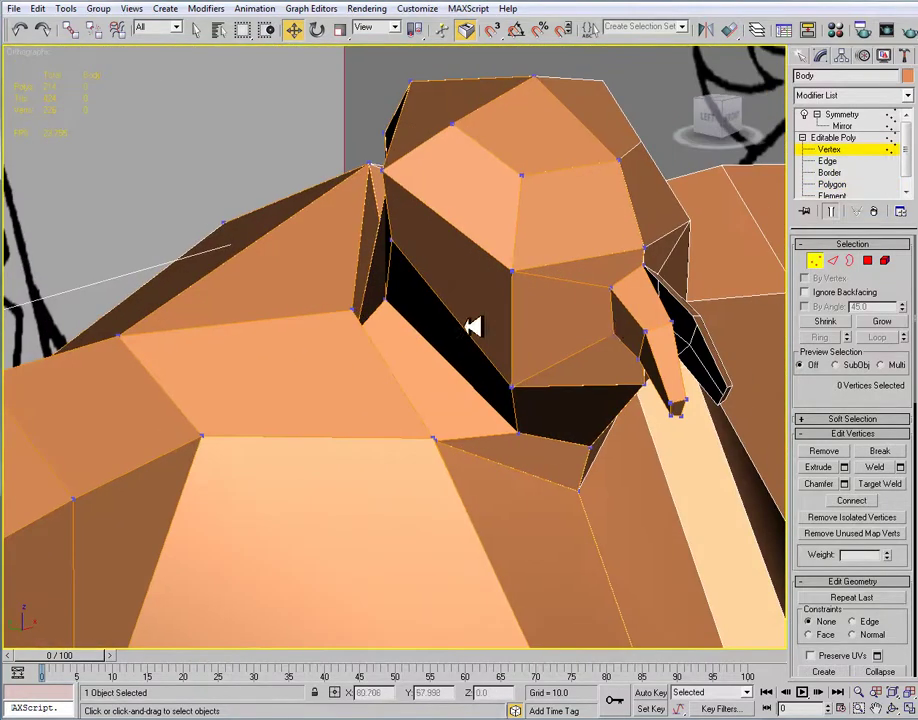
pyautogui.press('t')
pyautogui.scroll(10, 518, 340)
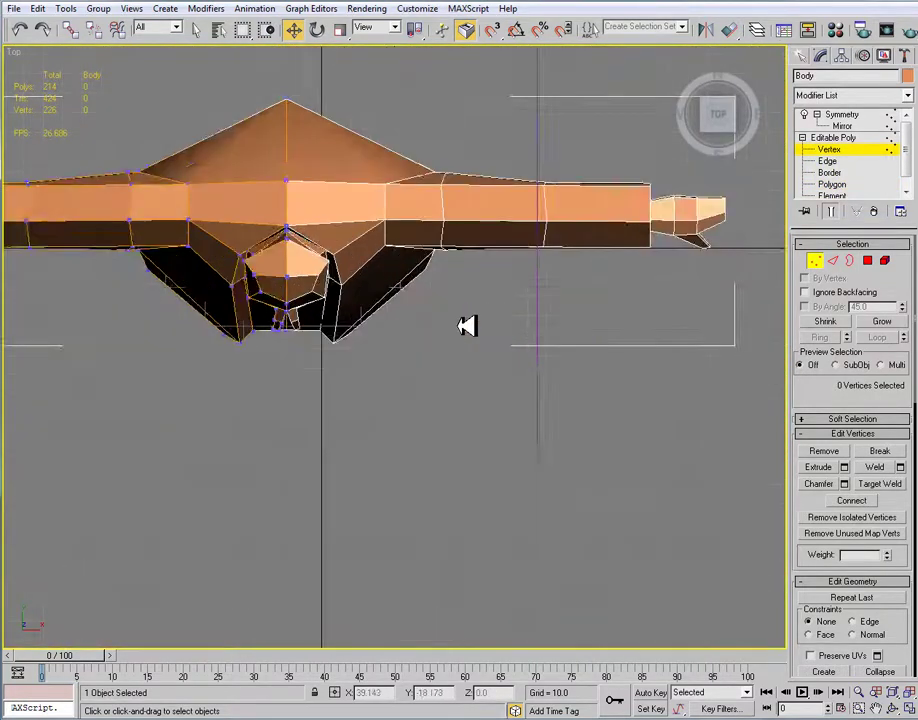
pyautogui.moveTo(290, 264); pyautogui.dragTo(704, 243, button='middle')
pyautogui.scroll(2, 424, 279)
pyautogui.moveTo(327, 234); pyautogui.dragTo(274, 195)
pyautogui.moveTo(368, 220); pyautogui.dragTo(400, 218)
# Select the beak's eight middle and tip vertices and move them along X until the upper inner one reaches the centre line.
pyautogui.press('l')
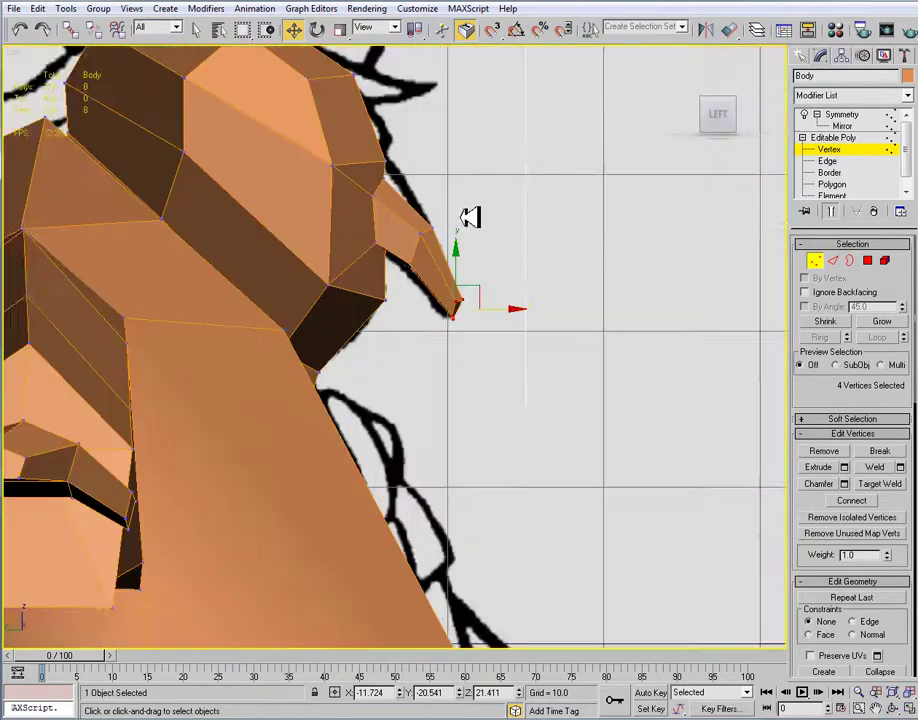
pyautogui.moveTo(464, 200); pyautogui.dragTo(441, 351, button='middle')
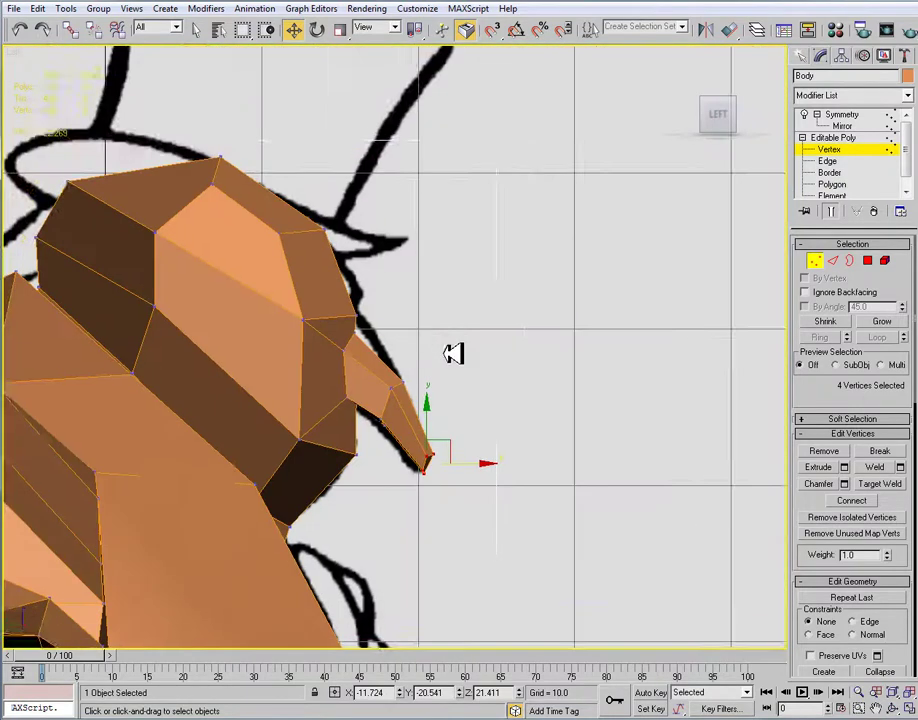
pyautogui.scroll(3, 470, 400)
pyautogui.moveTo(486, 437); pyautogui.dragTo(445, 191, button='middle')
pyautogui.moveTo(490, 449); pyautogui.dragTo(301, 89)
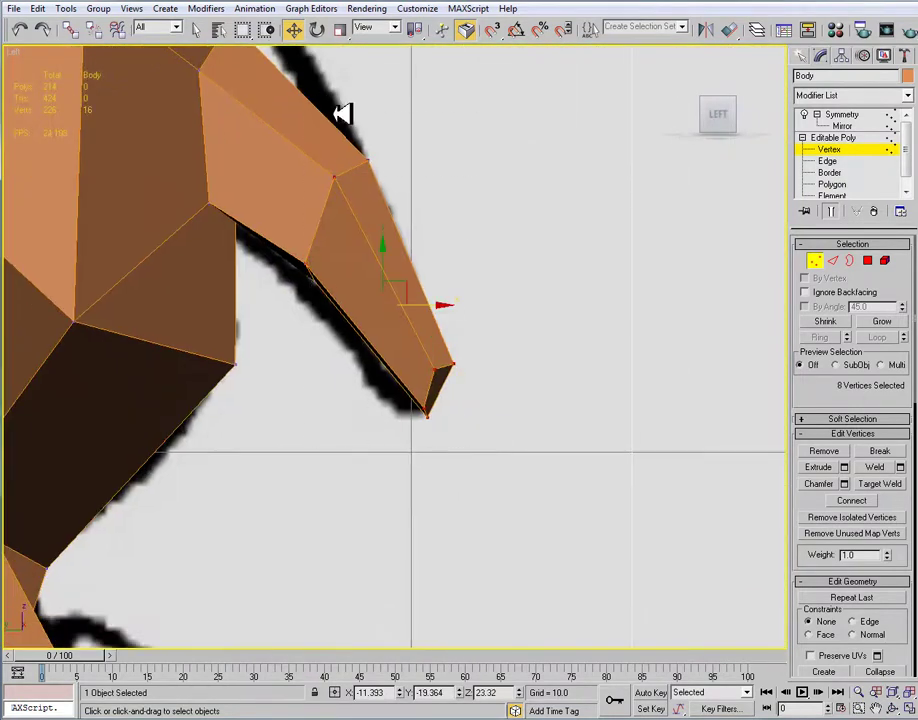
pyautogui.press('f')
pyautogui.scroll(-4, 434, 285)
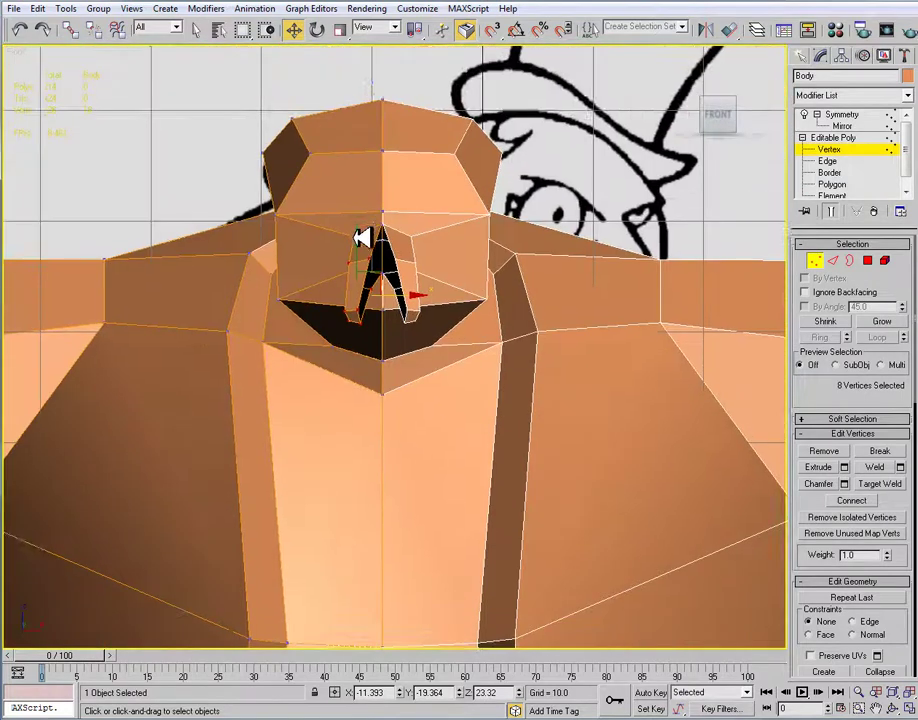
pyautogui.moveTo(383, 240); pyautogui.dragTo(406, 243)
# Deselect the beak's middle vertices and move the four tip vertices along X until the inner ones meet the centre line.
pyautogui.keyDown('alt'); pyautogui.click(377, 172); pyautogui.keyUp('alt')
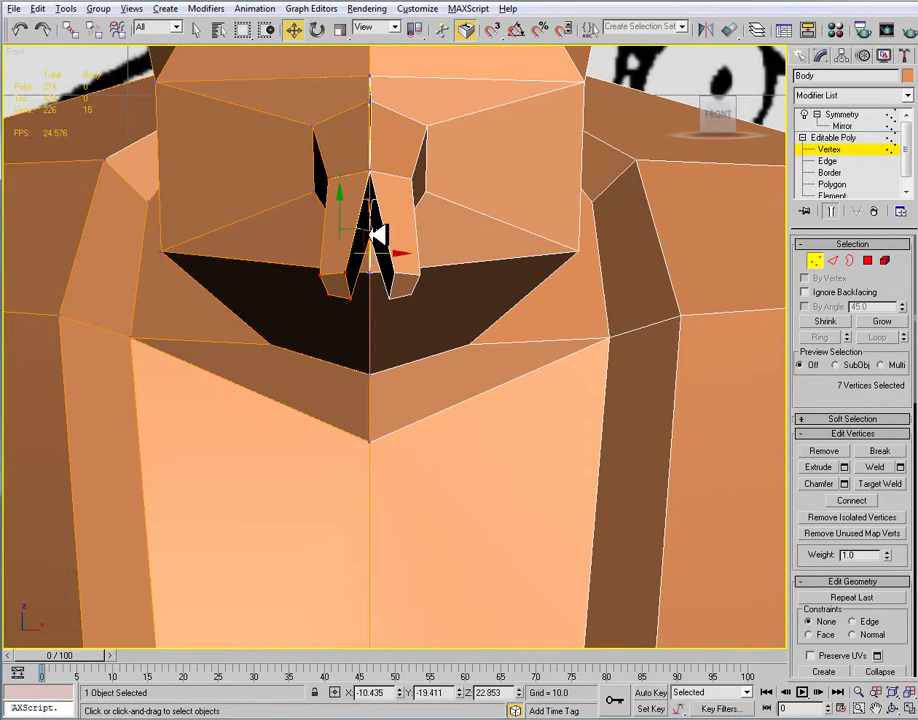
pyautogui.keyDown('alt'); pyautogui.click(370, 231); pyautogui.keyUp('alt')
pyautogui.keyDown('alt'); pyautogui.click(328, 177); pyautogui.keyUp('alt')
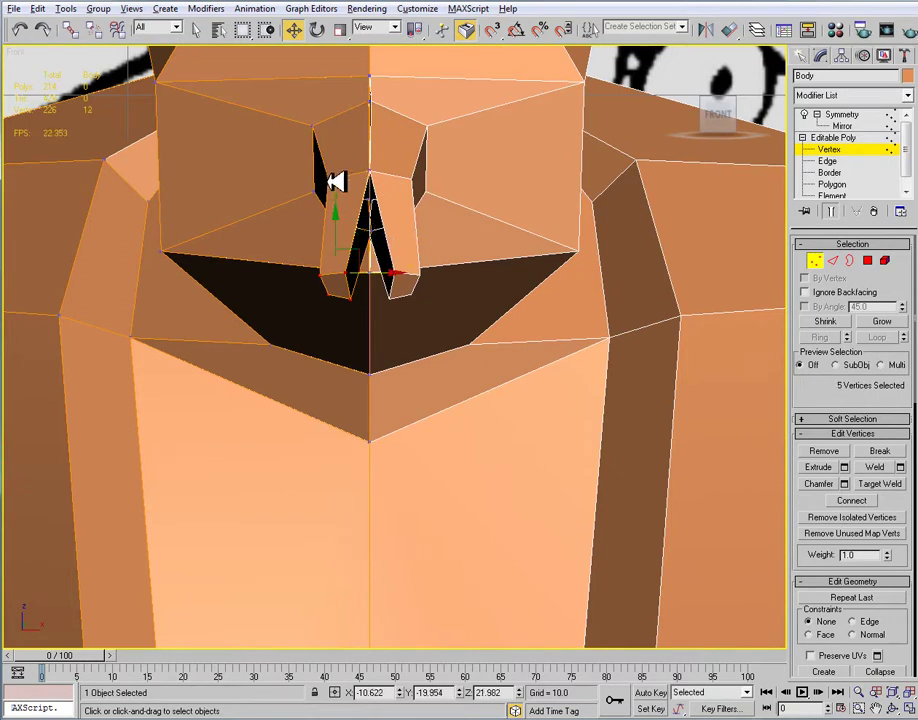
pyautogui.keyDown('alt'); pyautogui.click(397, 253); pyautogui.keyUp('alt')
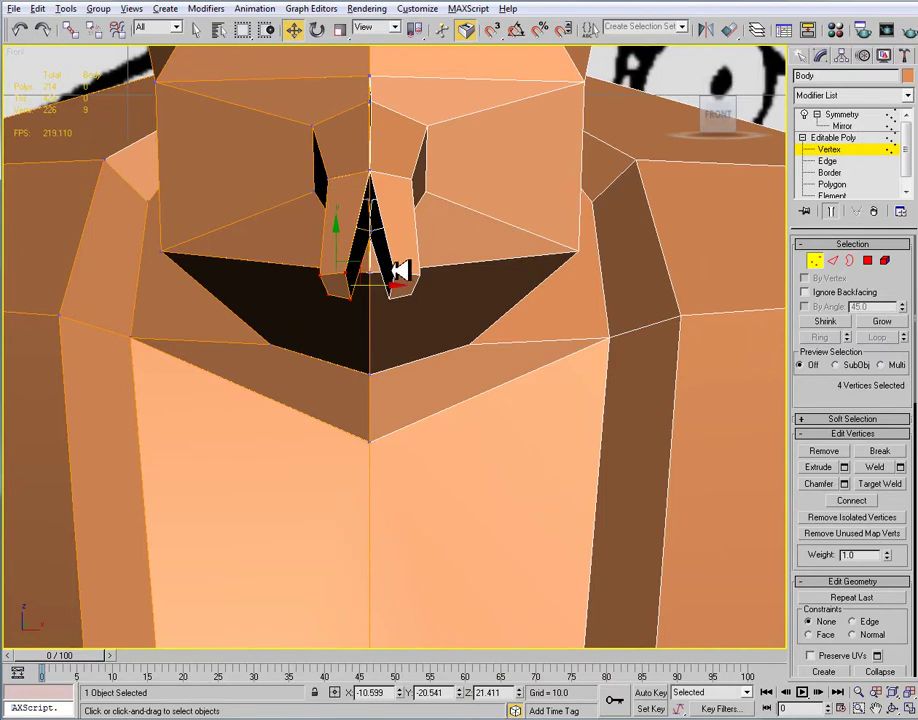
pyautogui.moveTo(397, 284); pyautogui.dragTo(412, 284)
pyautogui.keyDown('alt'); pyautogui.click(404, 290); pyautogui.keyUp('alt')
pyautogui.scroll(-3, 441, 275)
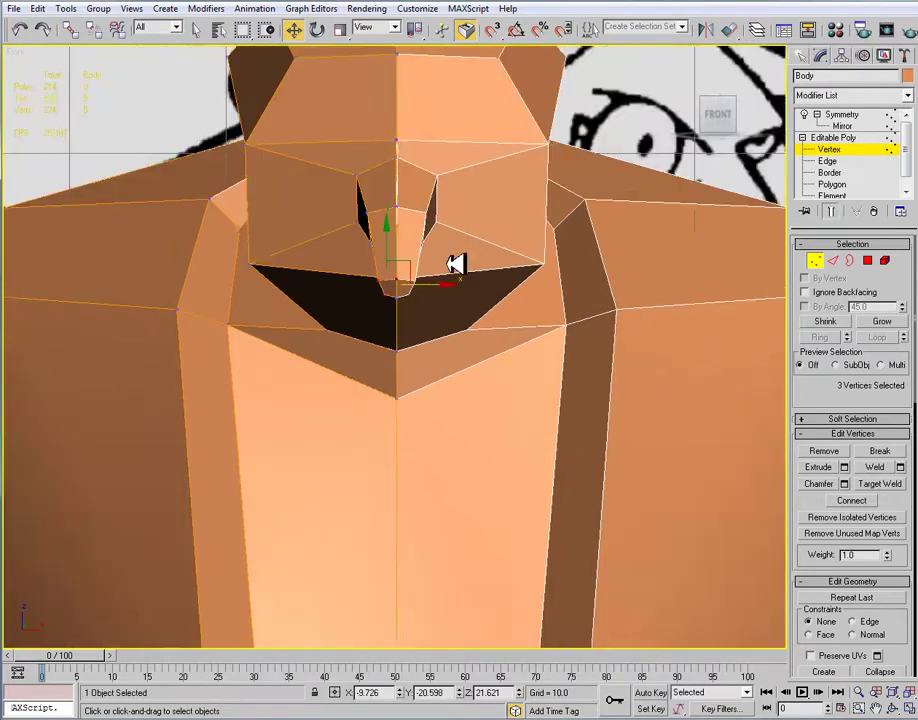
# Target weld the beak's upper centre vertex to the head's centre vertex just above it.
pyautogui.scroll(-3, 455, 263)
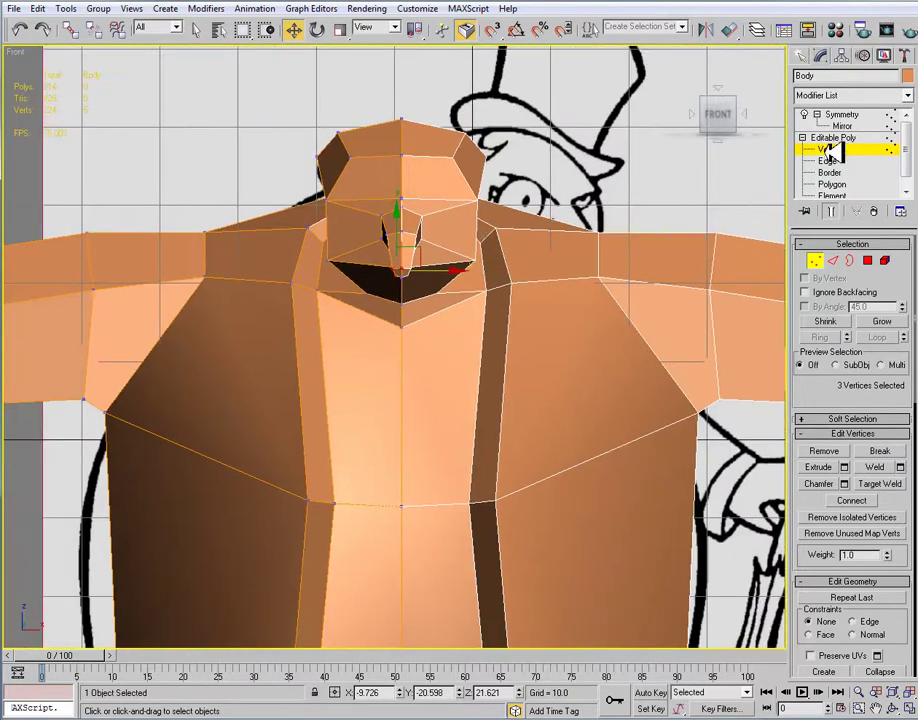
pyautogui.moveTo(569, 221); pyautogui.dragTo(557, 158, button='middle')
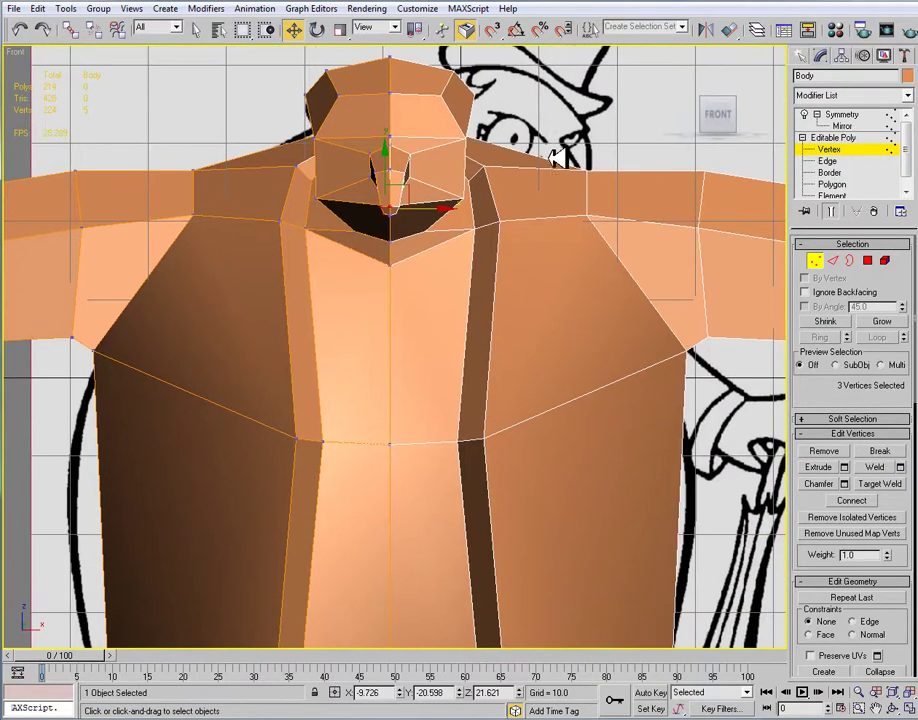
pyautogui.scroll(2, 425, 150)
pyautogui.scroll(-1, 436, 117)
pyautogui.scroll(5, 424, 252)
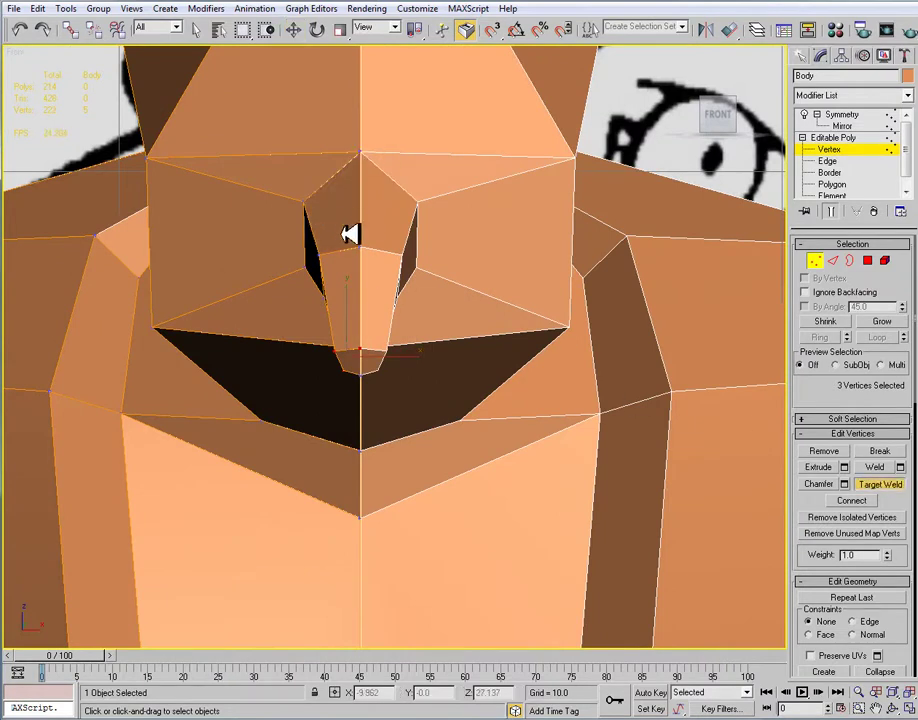
pyautogui.moveTo(353, 234); pyautogui.dragTo(348, 207, button='middle')
pyautogui.press('w')
# Narrow the beak's root by moving its upper outer vertex inward to X -10.994.
pyautogui.press('2')
pyautogui.press('1')
pyautogui.click(309, 179)
pyautogui.moveTo(350, 173); pyautogui.dragTo(390, 228)
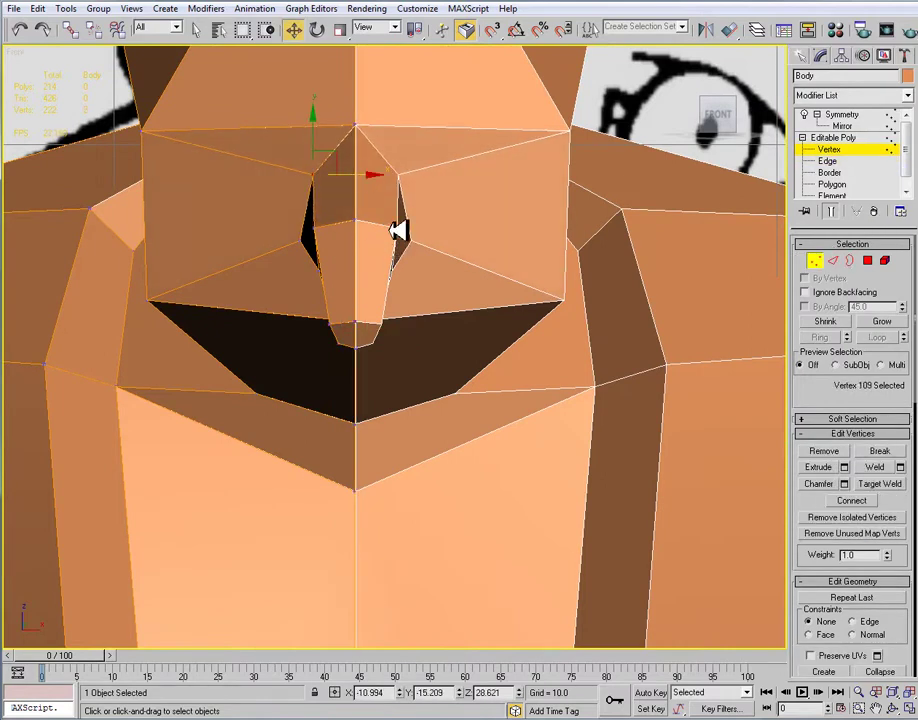
pyautogui.click(405, 229)
# Taper the beak by moving its middle outer vertex slightly inward and the tip's outer vertex to X -9.645.
pyautogui.click(316, 229)
pyautogui.moveTo(355, 226); pyautogui.dragTo(362, 226)
pyautogui.click(336, 324)
pyautogui.moveTo(366, 323); pyautogui.dragTo(375, 323)
pyautogui.moveTo(344, 276); pyautogui.dragTo(400, 328)
pyautogui.scroll(-4, 443, 318)
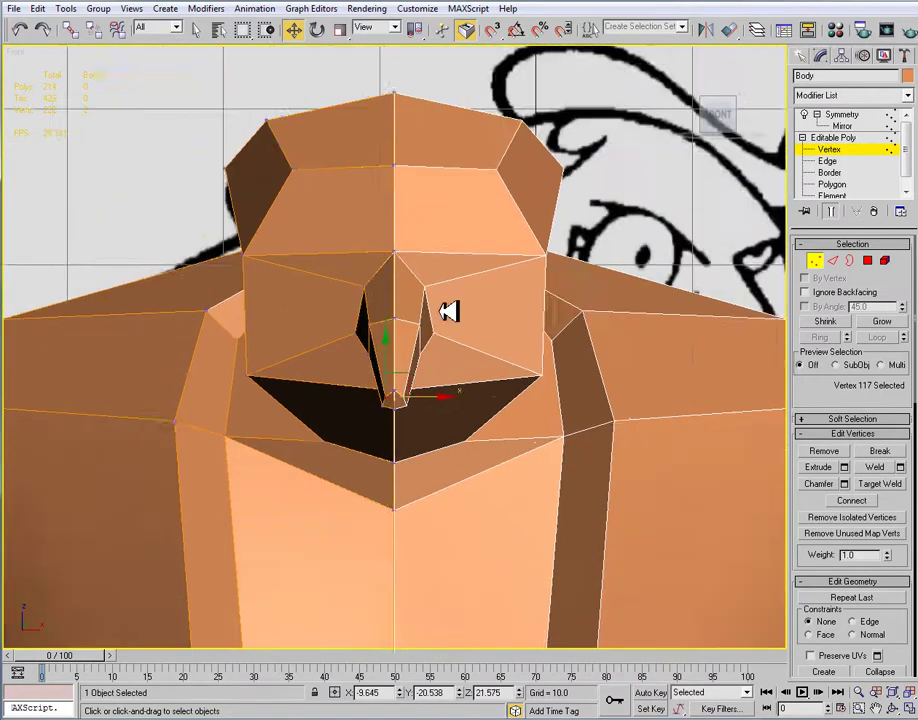
# Return to the Symmetry modifier and examine the beak and the whole mirrored body from several angles in perspective against the reference drawings.
pyautogui.click(881, 114)
pyautogui.keyDown('alt'); pyautogui.moveTo(484, 272); pyautogui.dragTo(501, 284, button='middle'); pyautogui.keyUp('alt')
pyautogui.press('p')
pyautogui.scroll(-2, 474, 250)
pyautogui.scroll(4, 536, 283)
pyautogui.scroll(4, 502, 266)
pyautogui.keyDown('alt'); pyautogui.moveTo(505, 275); pyautogui.dragTo(560, 268, button='middle'); pyautogui.keyUp('alt')
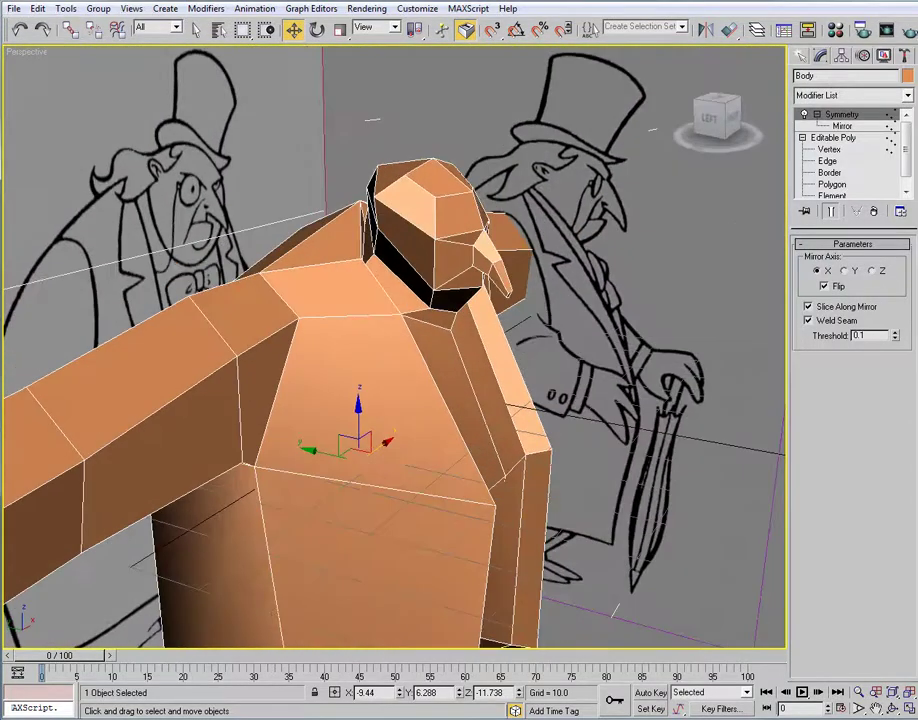
pyautogui.click(834, 184)
pyautogui.keyDown('alt'); pyautogui.moveTo(468, 341); pyautogui.dragTo(543, 323, button='middle'); pyautogui.keyUp('alt')
pyautogui.scroll(-5, 455, 340)
pyautogui.click(833, 136)
pyautogui.click(840, 114)
pyautogui.press('7')
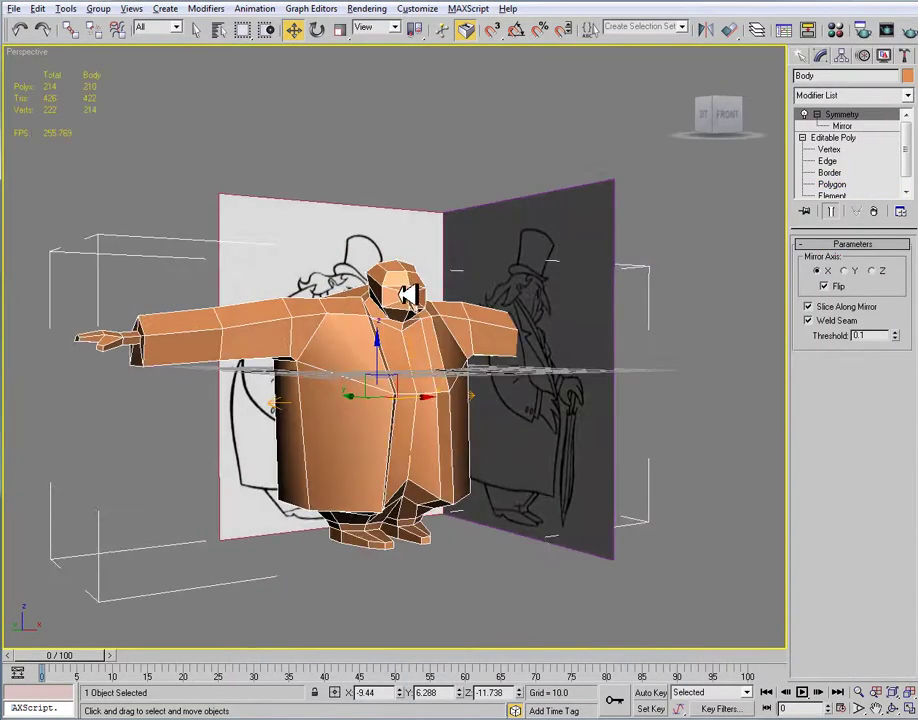
pyautogui.keyDown('alt'); pyautogui.moveTo(408, 295); pyautogui.dragTo(441, 288, button='middle'); pyautogui.keyUp('alt')
pyautogui.keyDown('alt'); pyautogui.moveTo(492, 477); pyautogui.dragTo(452, 278, button='middle'); pyautogui.keyUp('alt')
pyautogui.keyDown('alt'); pyautogui.moveTo(352, 288); pyautogui.dragTo(320, 310, button='middle'); pyautogui.keyUp('alt')
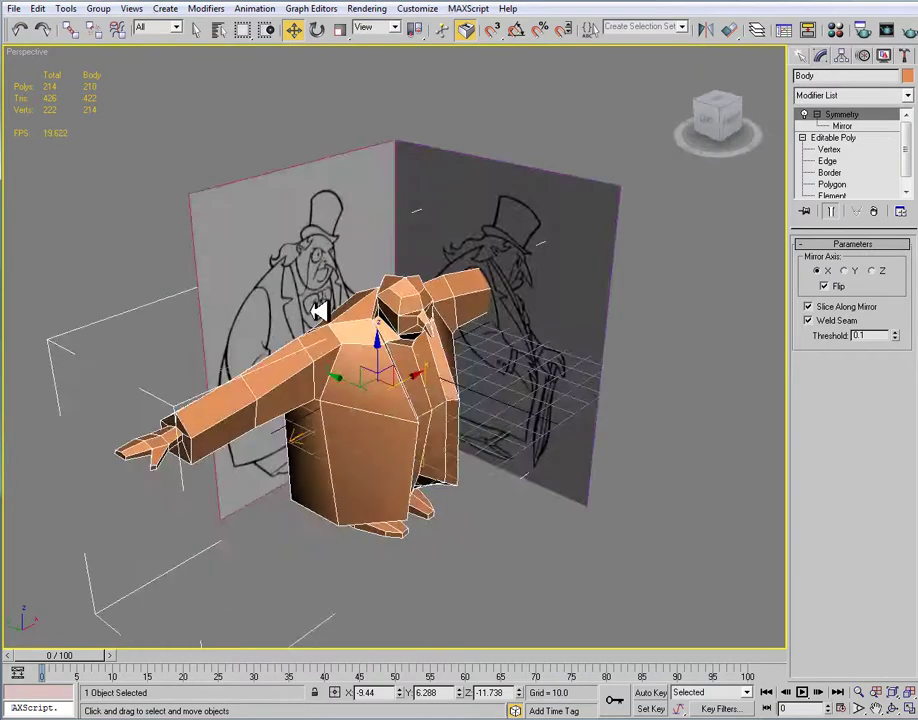
# Save the scene as an incrementally numbered copy of _002.max in the scenes folder.
pyautogui.click(15, 8)
pyautogui.click(60, 109)
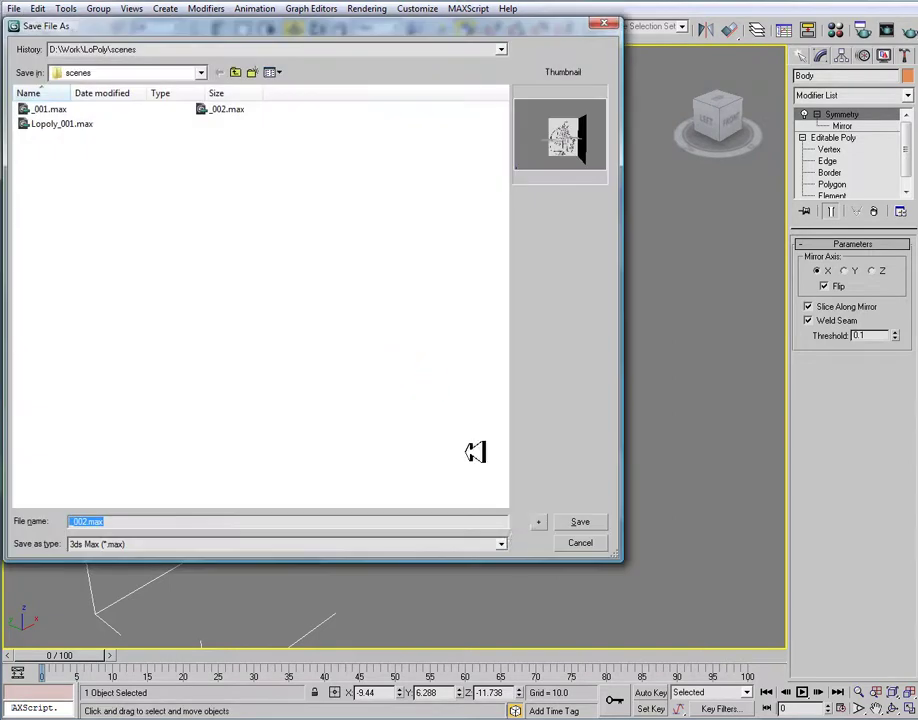
pyautogui.click(540, 521)
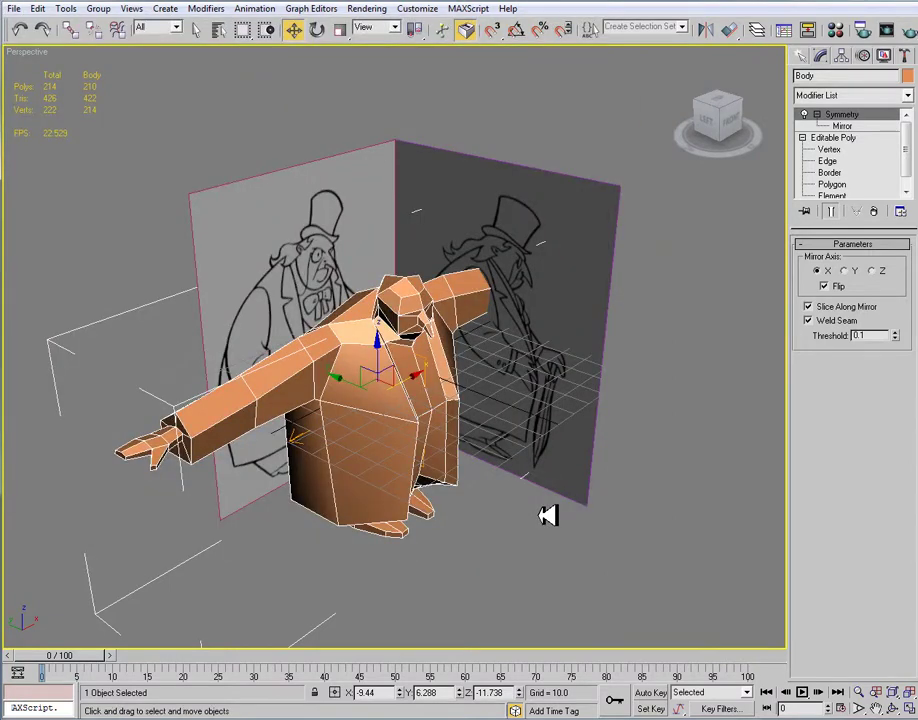